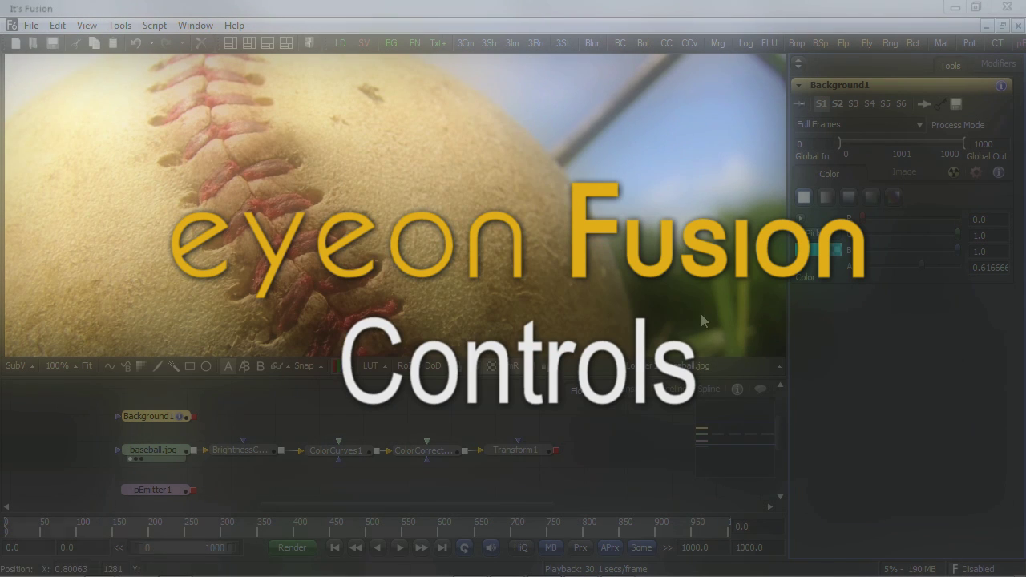
Expand Background1's colour wheel and drag its hue marker to green
{"action": "mouse_move", "coordinate": [167, 423]}
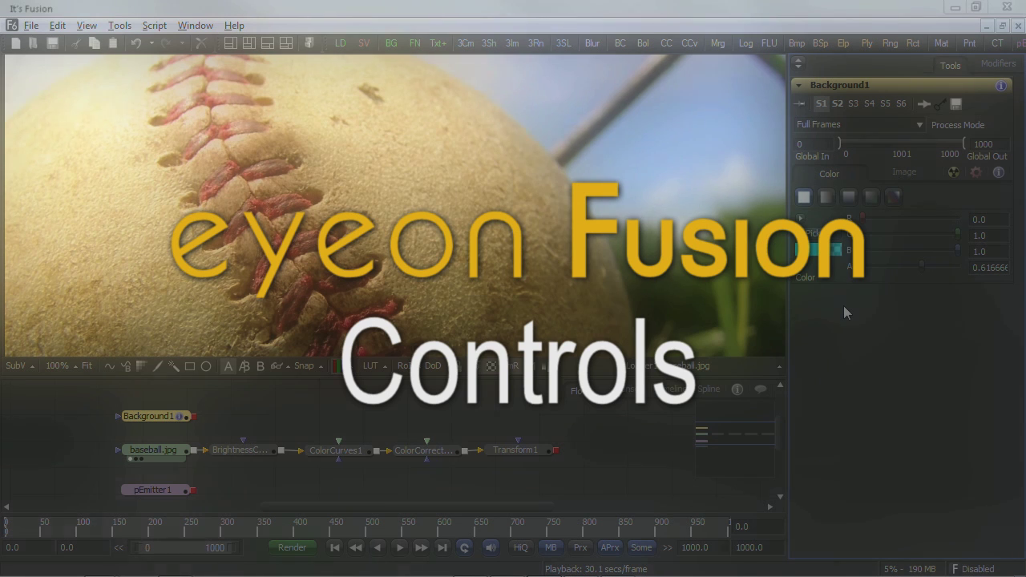
{"action": "left_click", "coordinate": [802, 219]}
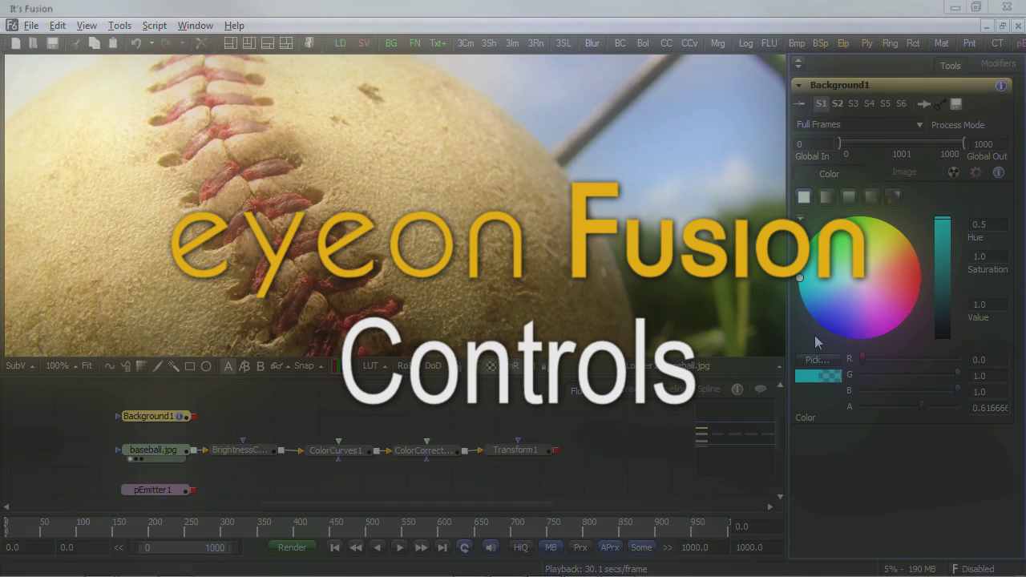
{"action": "left_click_drag", "start_coordinate": [799, 277], "coordinate": [842, 242]}
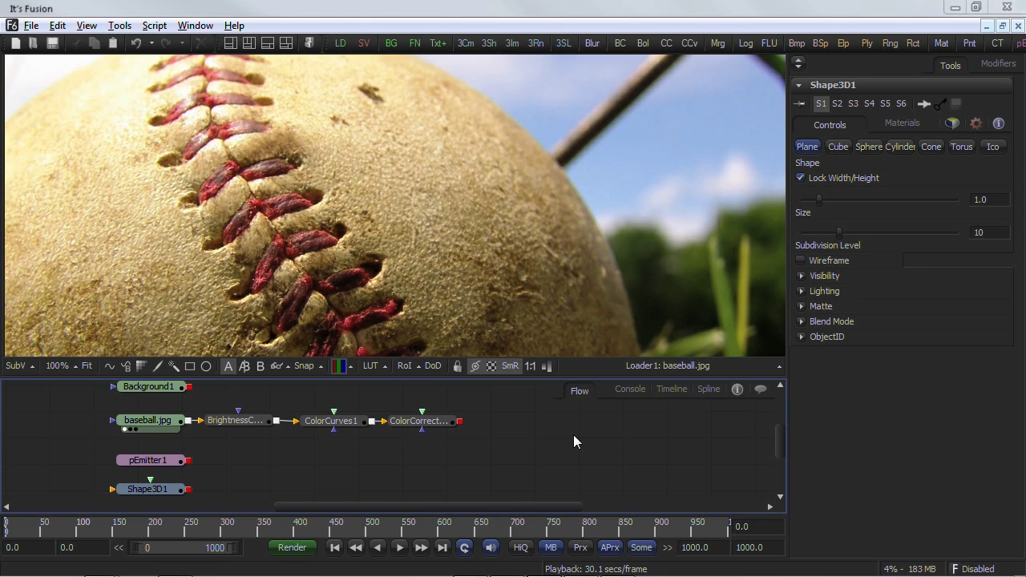
Select Shape3D1, collapse and re-expand its controls, and dismiss its context menu unused
{"action": "left_click", "coordinate": [880, 89]}
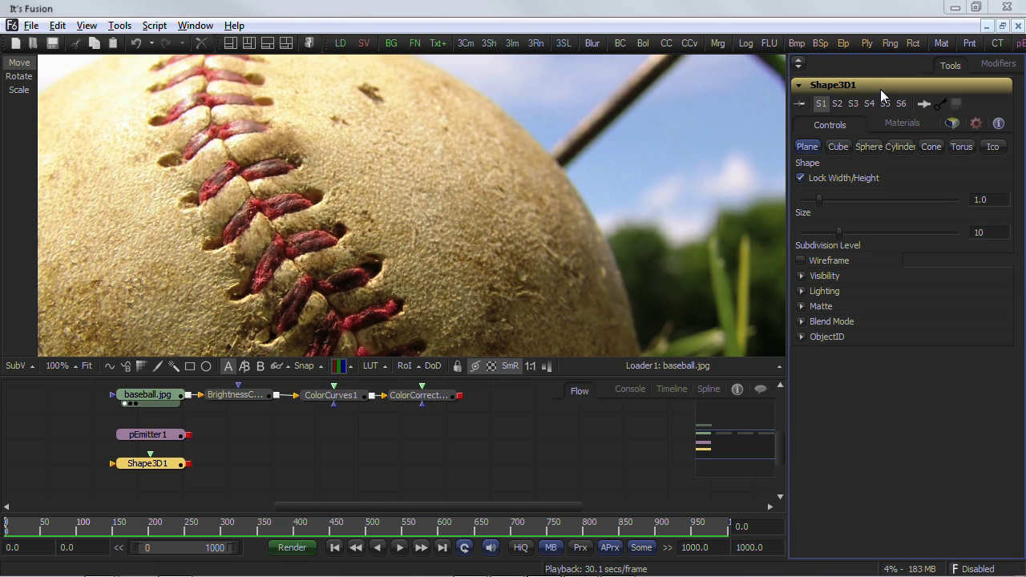
{"action": "left_click", "coordinate": [799, 86]}
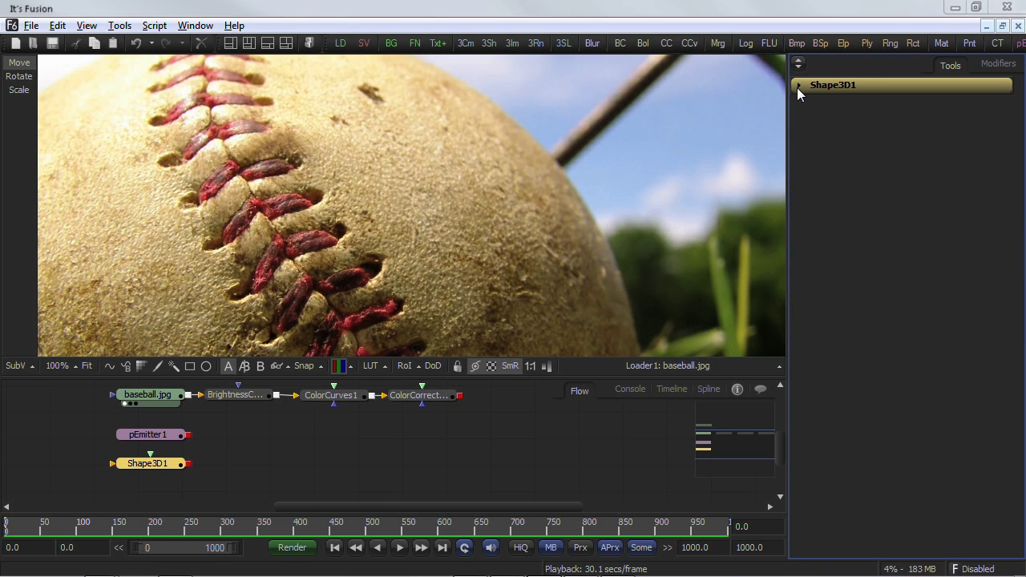
{"action": "left_click", "coordinate": [799, 86]}
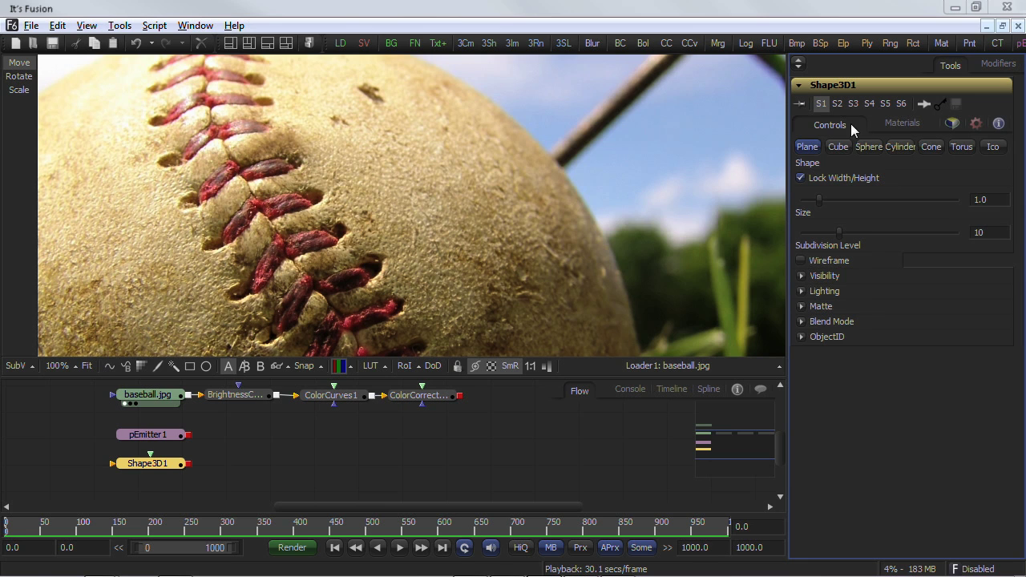
{"action": "right_click", "coordinate": [876, 89]}
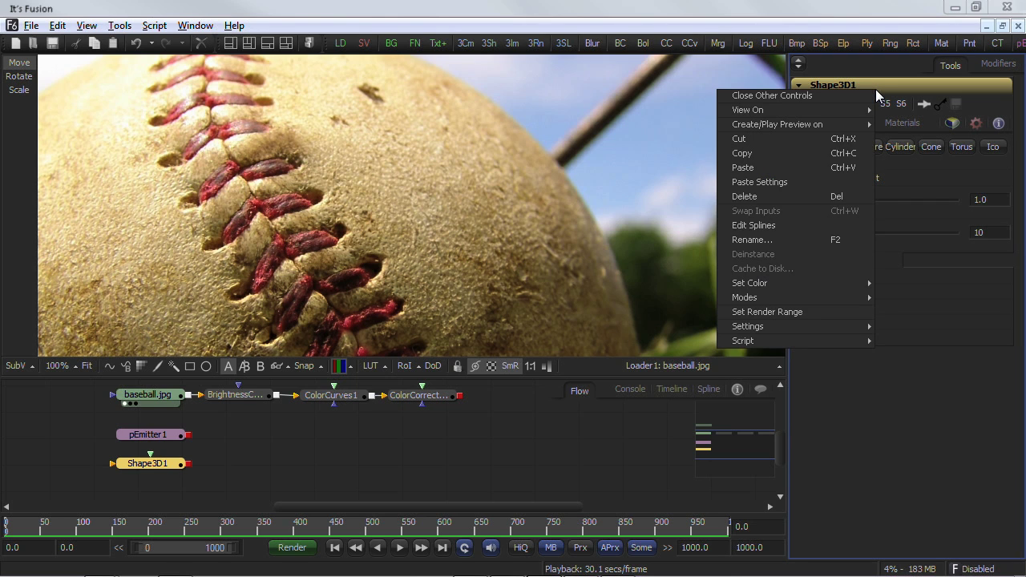
{"action": "left_click", "coordinate": [885, 87]}
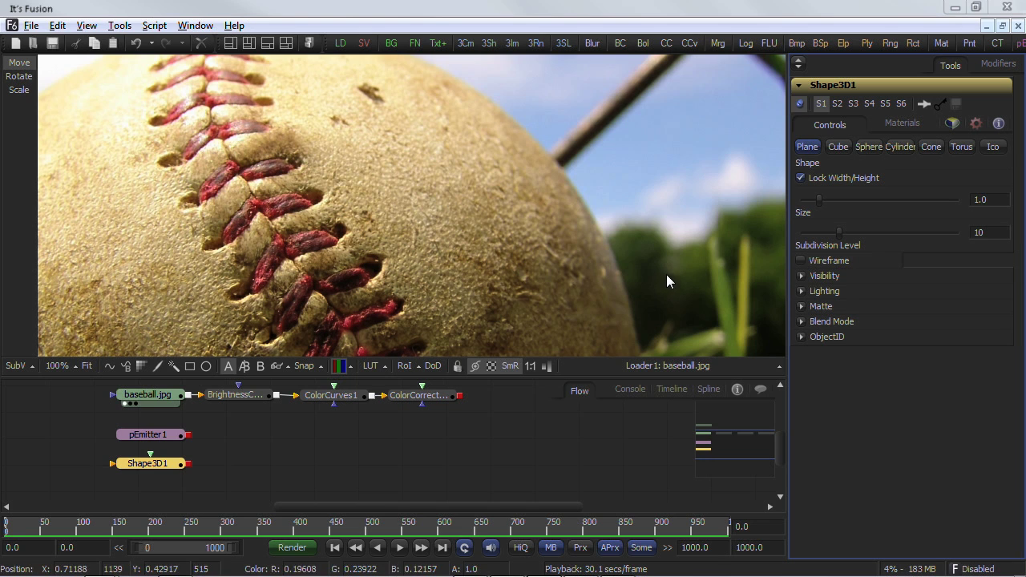
Show the baseball.jpg loader's settings and unpin the Shape3D1 controls
{"action": "left_click", "coordinate": [162, 395]}
{"action": "scroll", "coordinate": [162, 396], "scroll_direction": "up", "scroll_amount": 1}
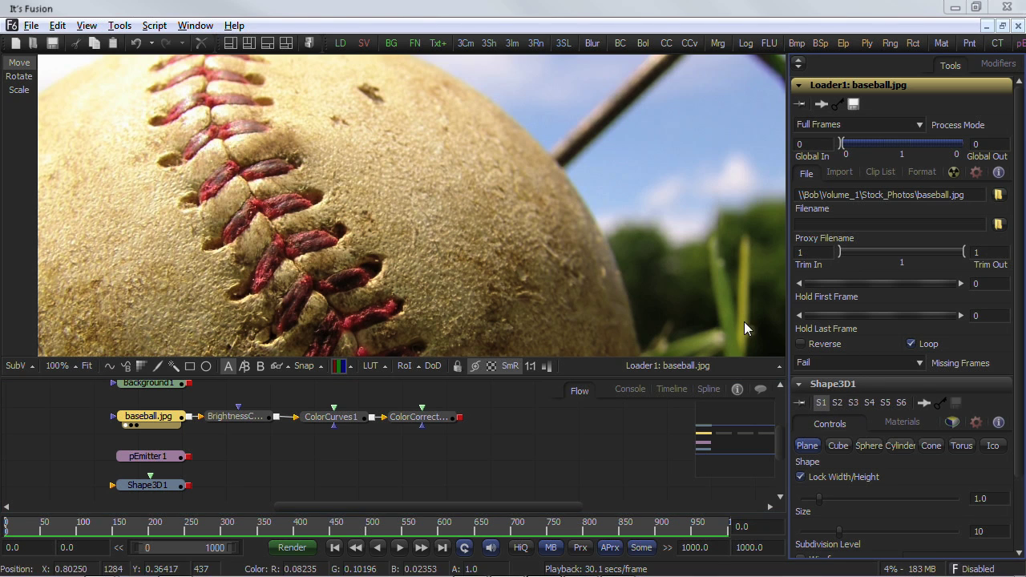
{"action": "left_click", "coordinate": [245, 454]}
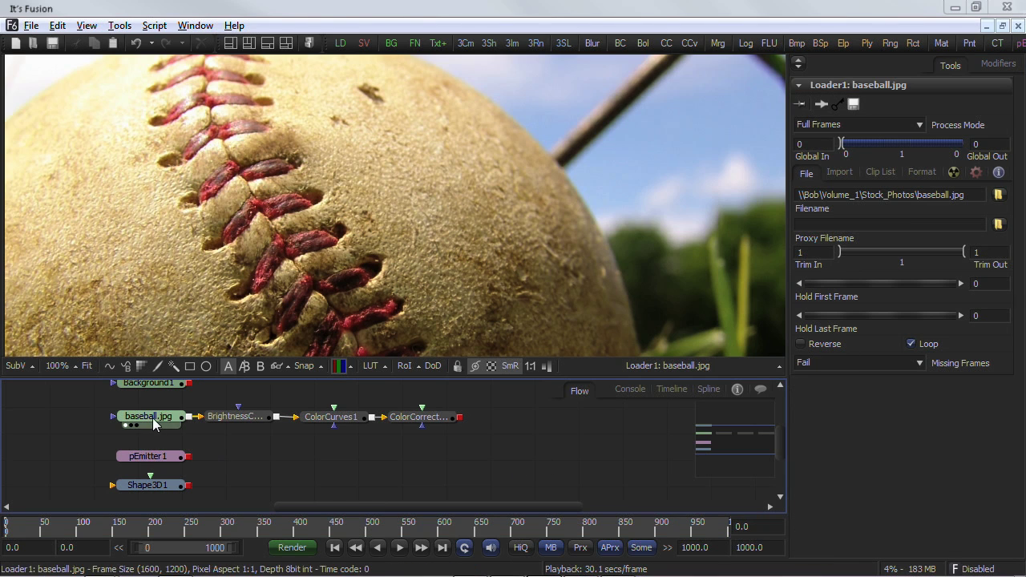
Compare baseball.jpg and BrightnessContrast1 settings, then raise Background1's green to make it orange
{"action": "left_click", "coordinate": [152, 418]}
{"action": "left_click", "coordinate": [231, 417]}
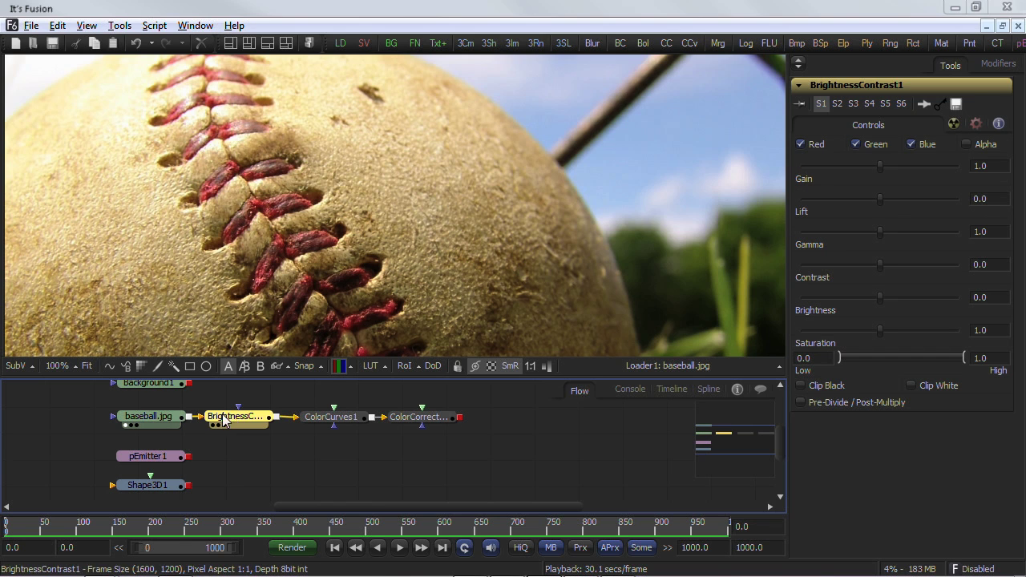
{"action": "left_click", "coordinate": [157, 425]}
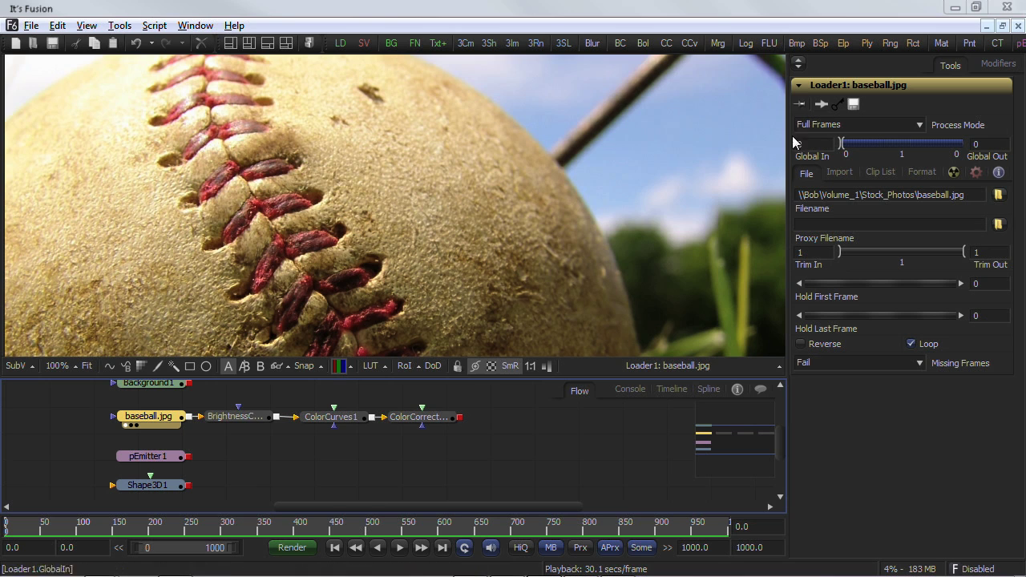
{"action": "left_click", "coordinate": [238, 421]}
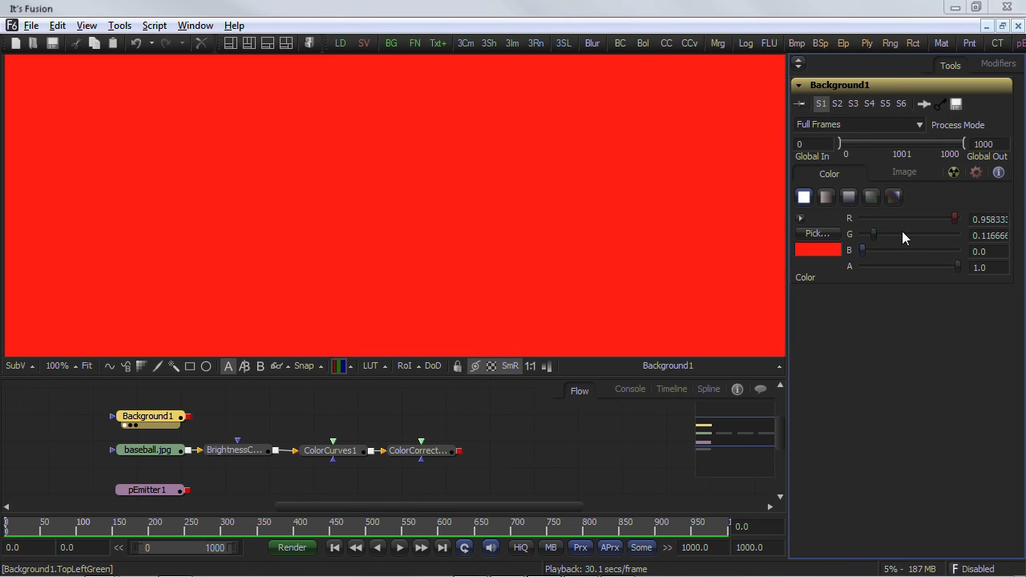
{"action": "left_click", "coordinate": [901, 233]}
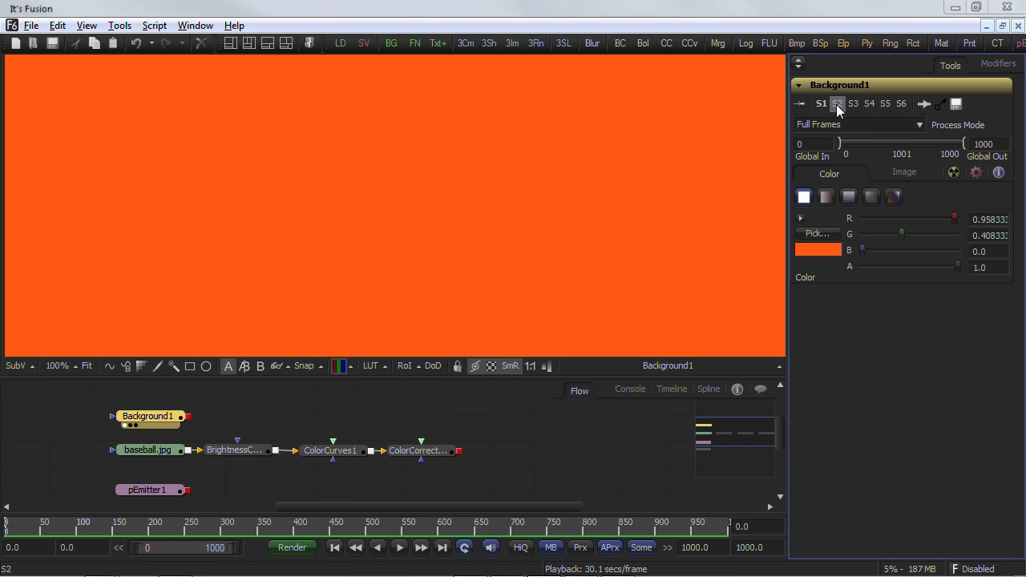
Shift Background1's RGB sliders to purple, then toggle between the orange and purple stored versions
{"action": "mouse_move", "coordinate": [904, 235]}
{"action": "left_mouse_down"}
{"action": "mouse_move", "coordinate": [871, 245]}
{"action": "mouse_move", "coordinate": [916, 251]}
{"action": "left_mouse_up"}
{"action": "left_click_drag", "start_coordinate": [946, 220], "coordinate": [909, 220]}
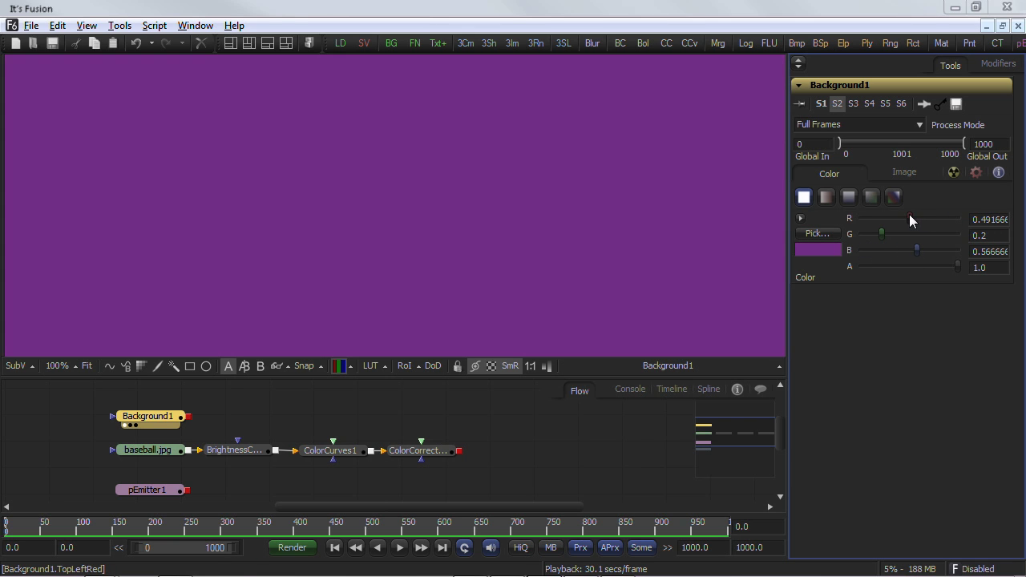
{"action": "left_click", "coordinate": [821, 105]}
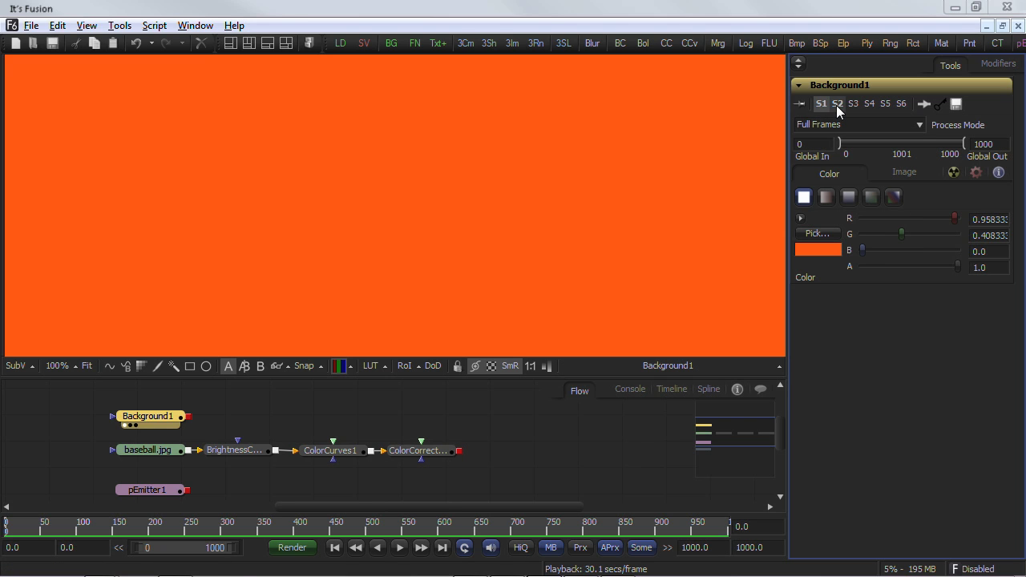
{"action": "left_click", "coordinate": [836, 105]}
{"action": "left_click", "coordinate": [822, 102]}
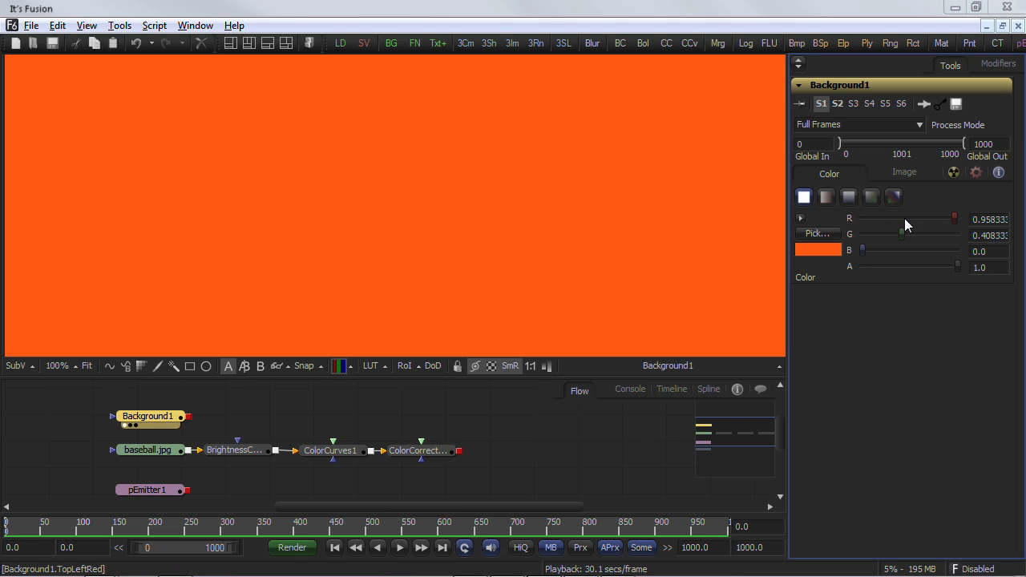
{"action": "left_click_drag", "start_coordinate": [953, 217], "coordinate": [898, 218]}
{"action": "left_click", "coordinate": [838, 104]}
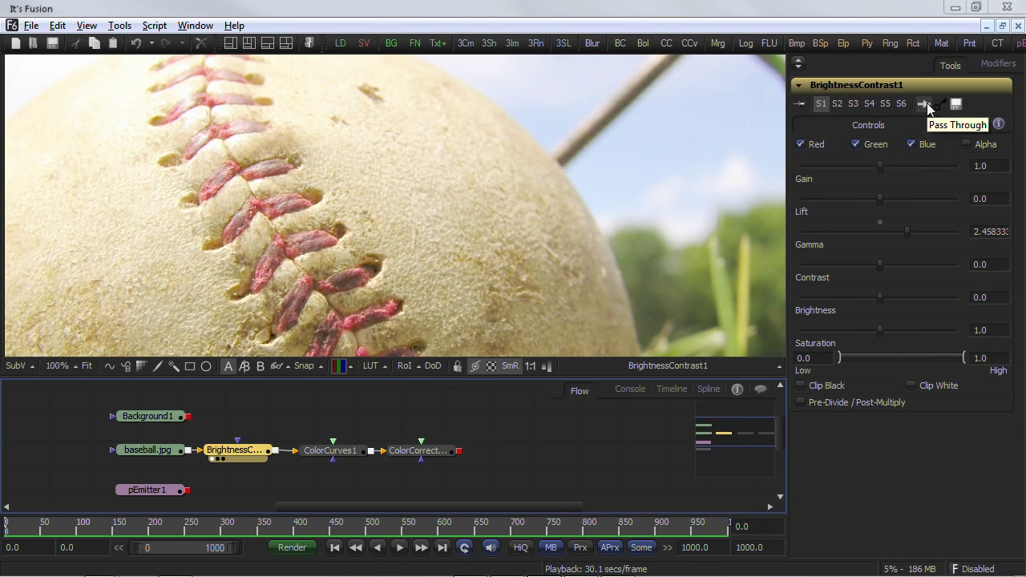
Toggle BrightnessContrast1's pass-through twice to compare the original and adjusted baseball
{"action": "left_click", "coordinate": [924, 104]}
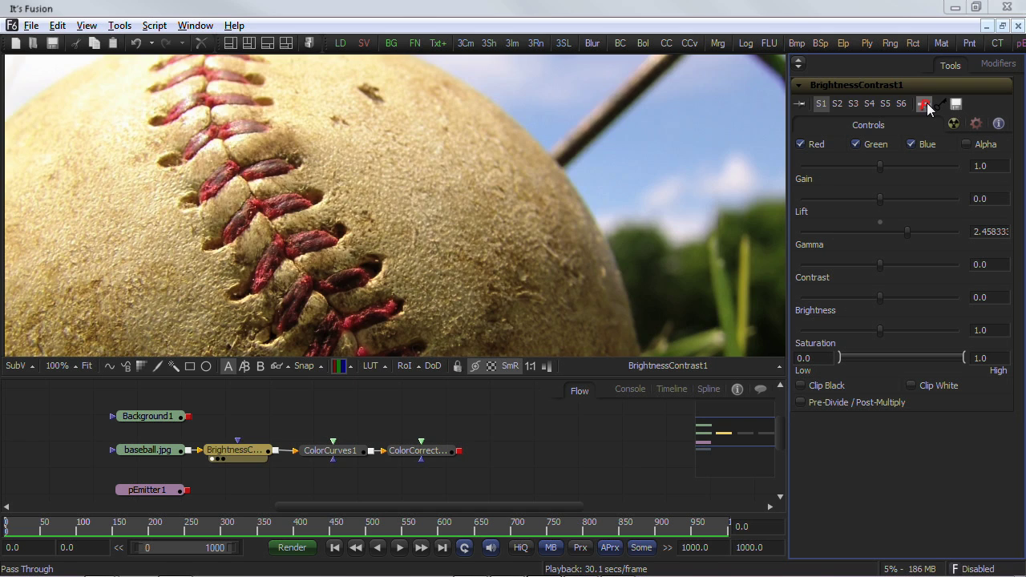
{"action": "left_click", "coordinate": [925, 104]}
{"action": "left_click", "coordinate": [926, 104]}
{"action": "left_click", "coordinate": [926, 103]}
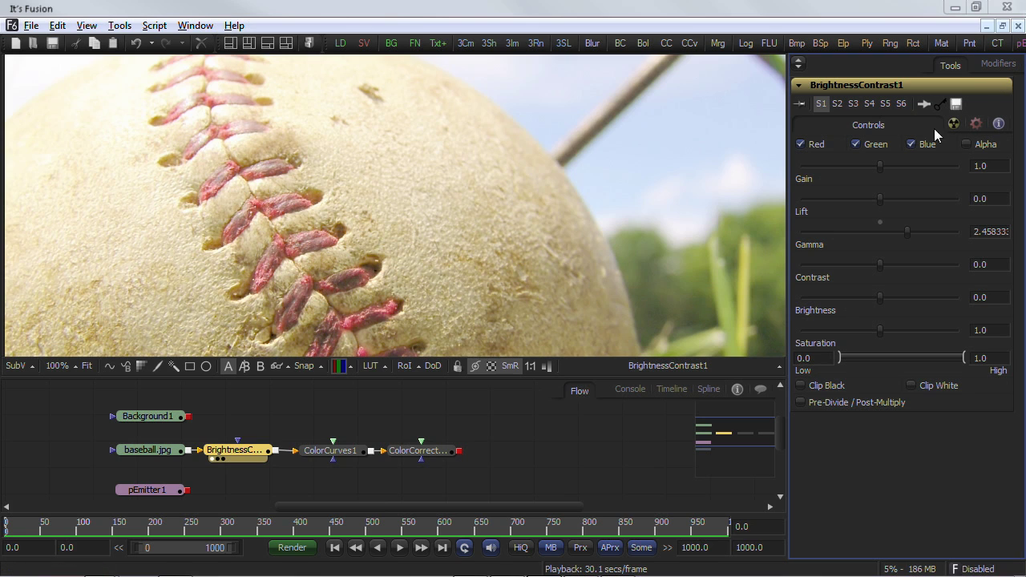
Enable disk caching on BrightnessContrast1 and bring up its cache settings dialog
{"action": "left_click", "coordinate": [957, 105]}
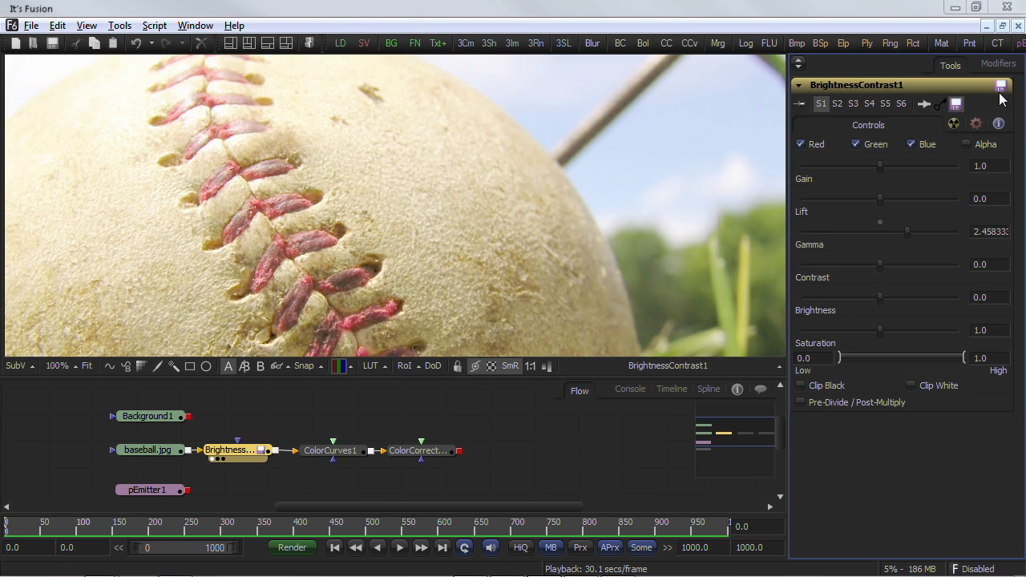
{"action": "right_click", "coordinate": [955, 106]}
{"action": "left_click", "coordinate": [922, 140]}
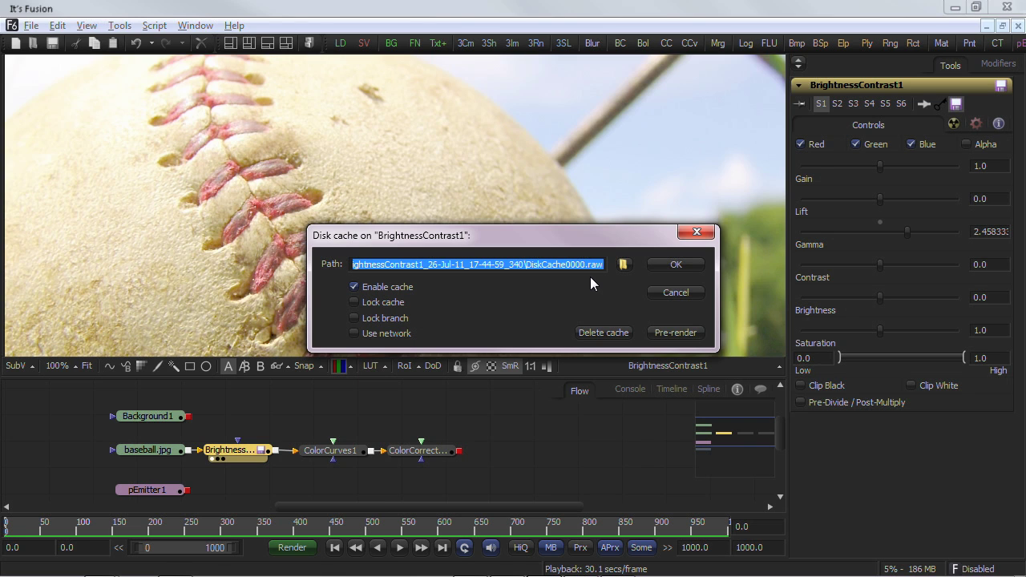
Cancel the disk cache dialog and show the tool's common settings page
{"action": "left_click", "coordinate": [674, 292]}
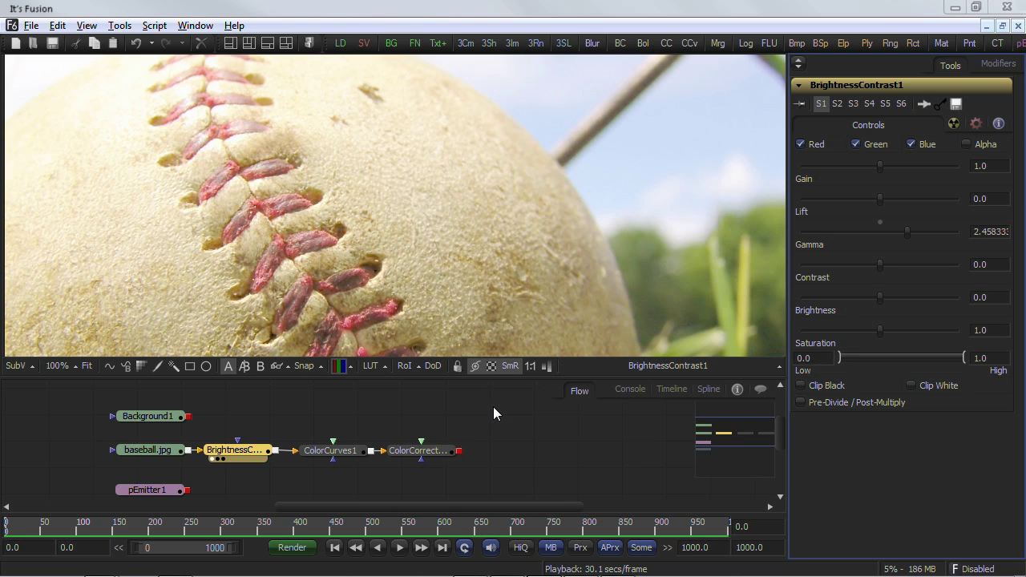
{"action": "left_click", "coordinate": [953, 125]}
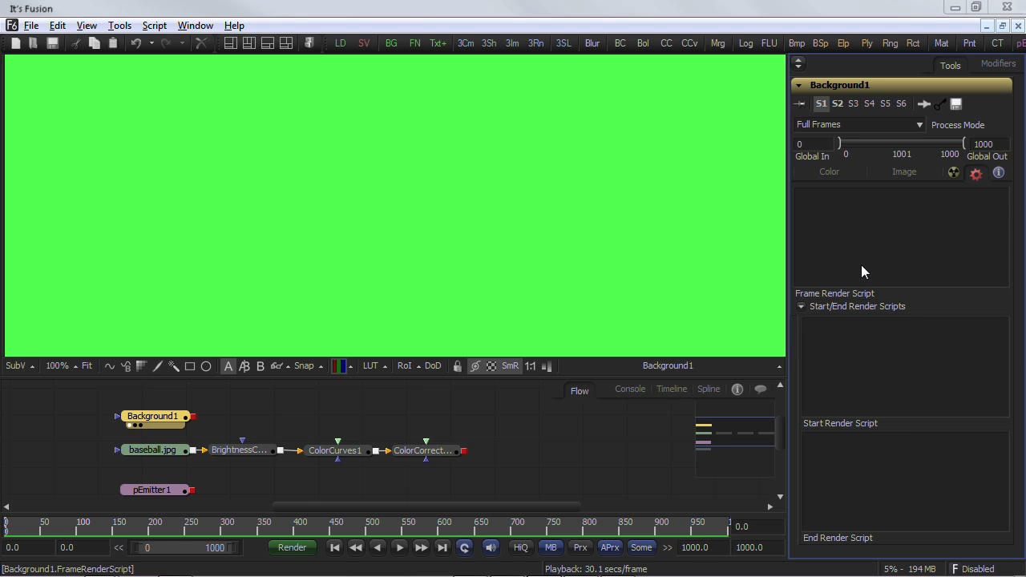
Add the comment 'this is a comme' to Background1, then drag BrightnessContrast1's Gain higher
{"action": "left_click", "coordinate": [998, 172]}
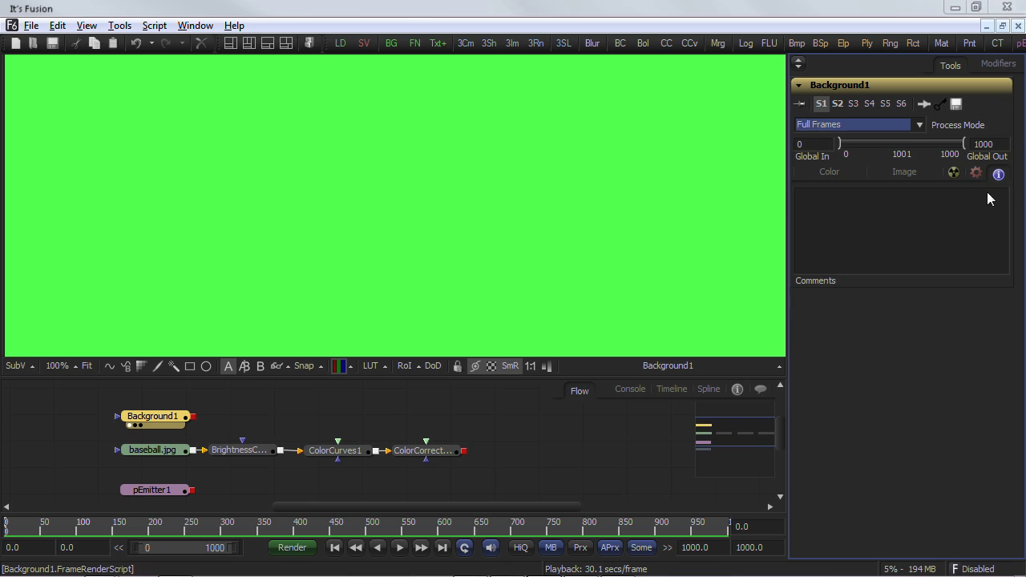
{"action": "left_click", "coordinate": [849, 212]}
{"action": "type", "text": "this i"}
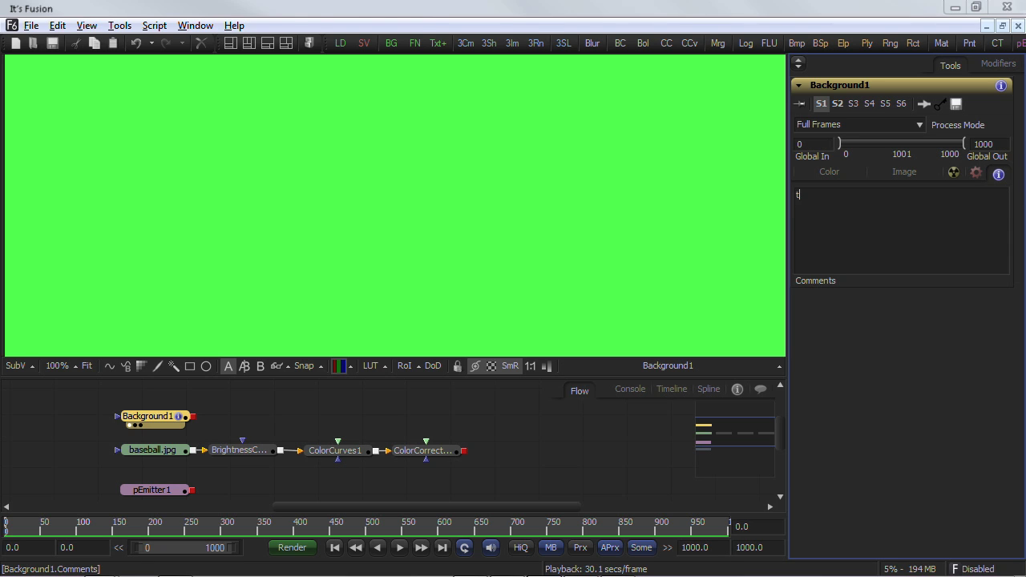
{"action": "type", "text": "s a comme"}
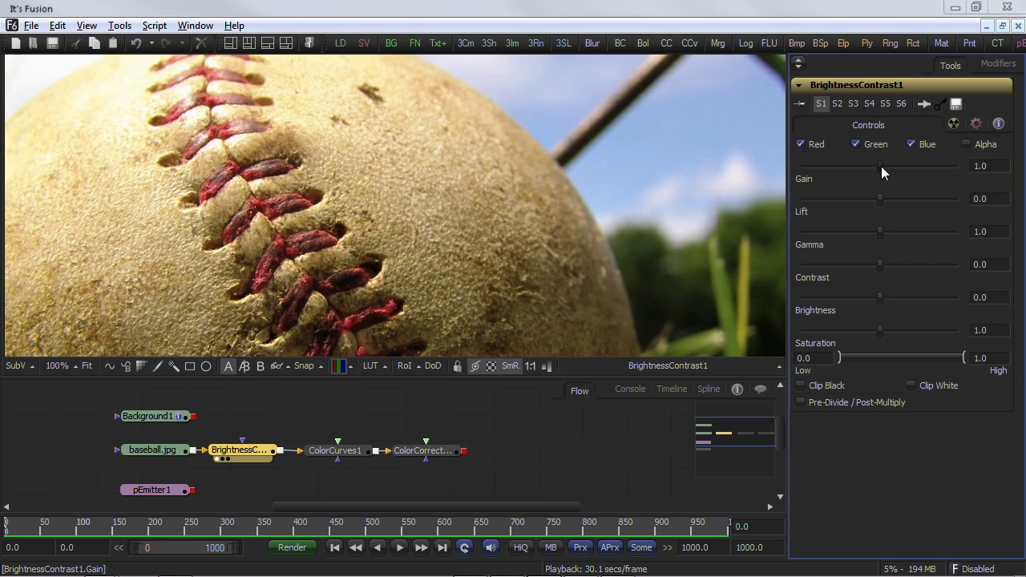
{"action": "mouse_move", "coordinate": [881, 166]}
{"action": "left_mouse_down"}
{"action": "mouse_move", "coordinate": [860, 166]}
{"action": "mouse_move", "coordinate": [900, 166]}
{"action": "mouse_move", "coordinate": [883, 167]}
{"action": "mouse_move", "coordinate": [879, 156]}
{"action": "left_mouse_up"}
Set Gain to 1.0, drag it to the 5.0 slider maximum, then enter 10
{"action": "left_click", "coordinate": [980, 168]}
{"action": "type", "text": "1.0"}
{"action": "key", "text": "Return"}
{"action": "left_click_drag", "start_coordinate": [881, 164], "coordinate": [967, 166]}
{"action": "left_click", "coordinate": [994, 167]}
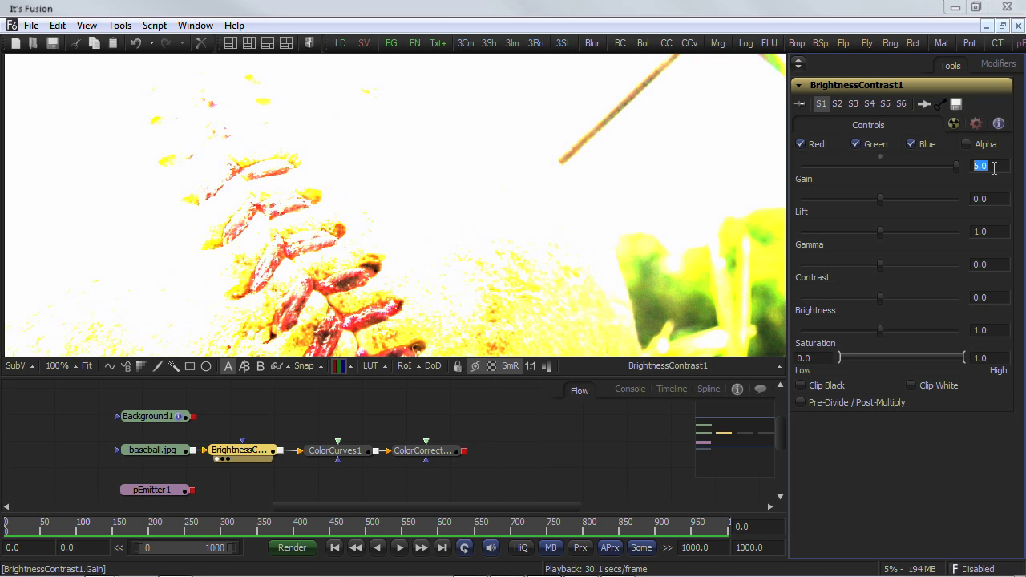
{"action": "type", "text": "10"}
{"action": "key", "text": "Return"}
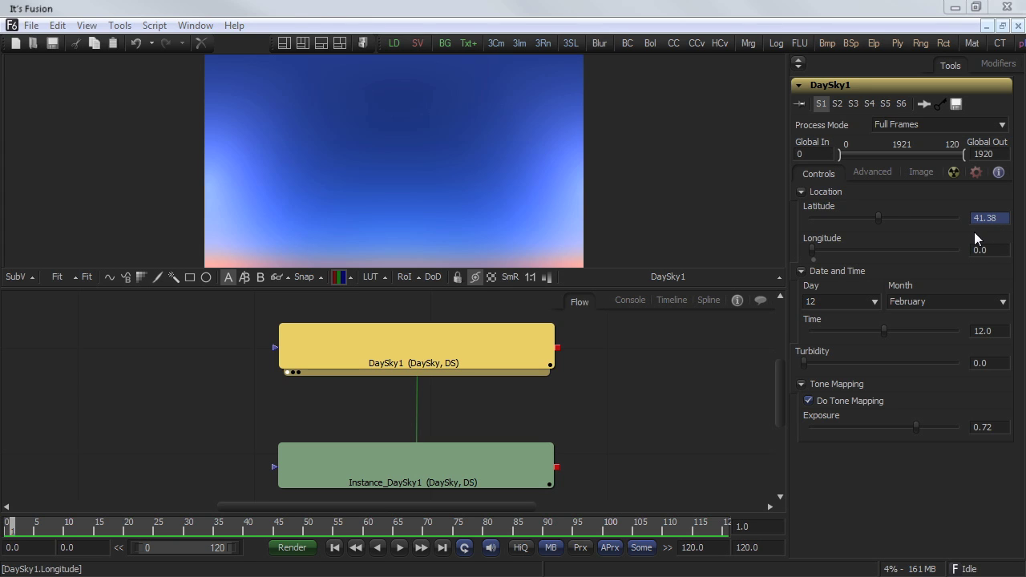
At frame 0, set Instance_DaySky1's time to about 13.4 and lower DaySky1's latitude
{"action": "key", "text": "Left"}
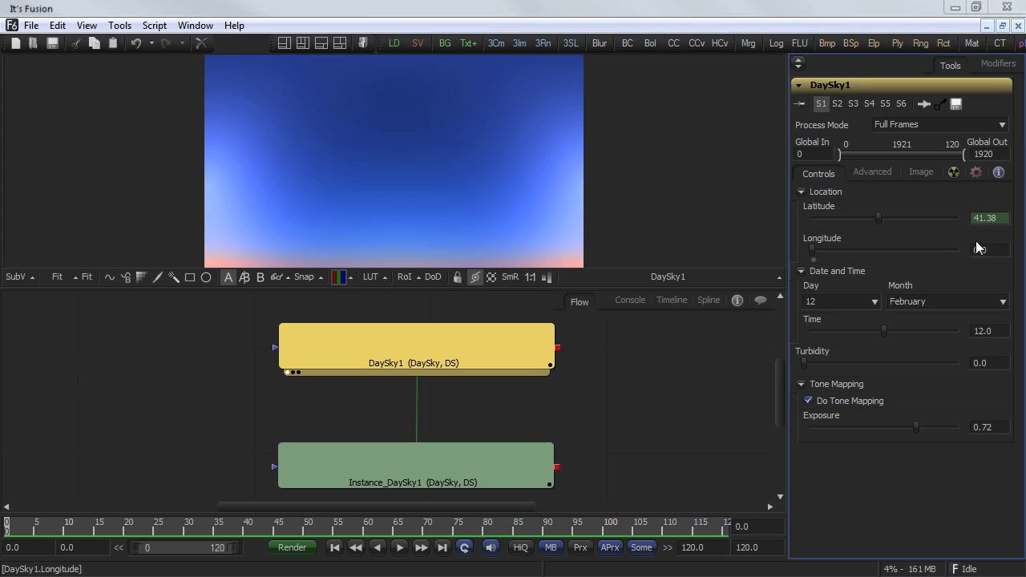
{"action": "left_click", "coordinate": [441, 458]}
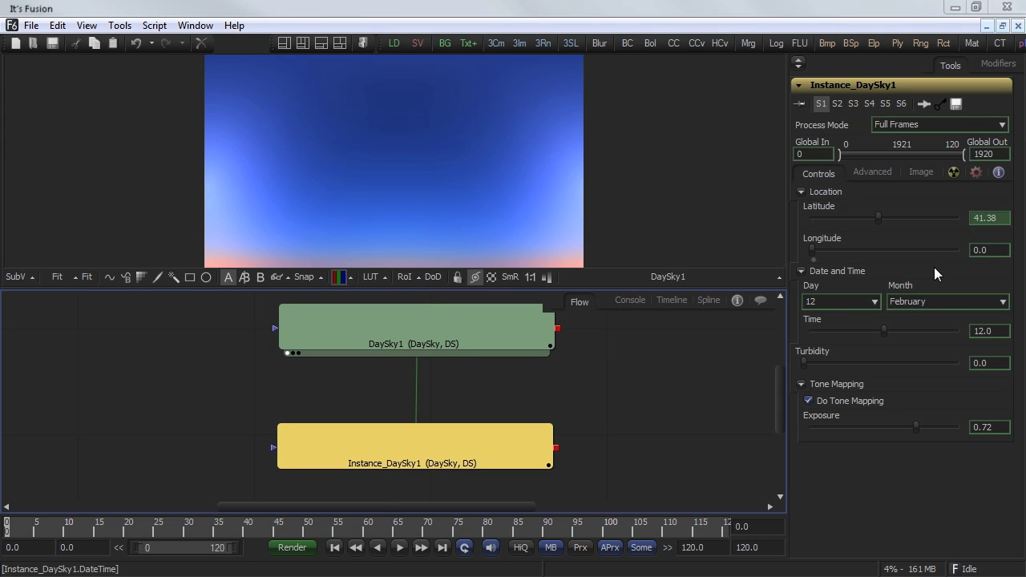
{"action": "left_click_drag", "start_coordinate": [881, 333], "coordinate": [890, 336]}
{"action": "left_click", "coordinate": [442, 341]}
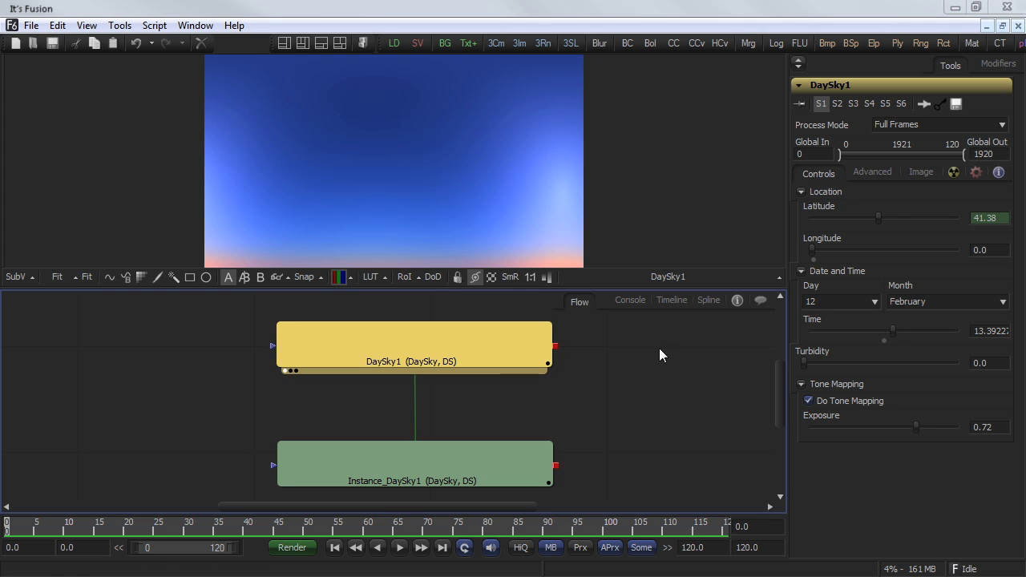
{"action": "mouse_move", "coordinate": [878, 219]}
{"action": "left_mouse_down"}
{"action": "mouse_move", "coordinate": [870, 220]}
{"action": "mouse_move", "coordinate": [927, 218]}
{"action": "mouse_move", "coordinate": [863, 223]}
{"action": "left_mouse_up"}
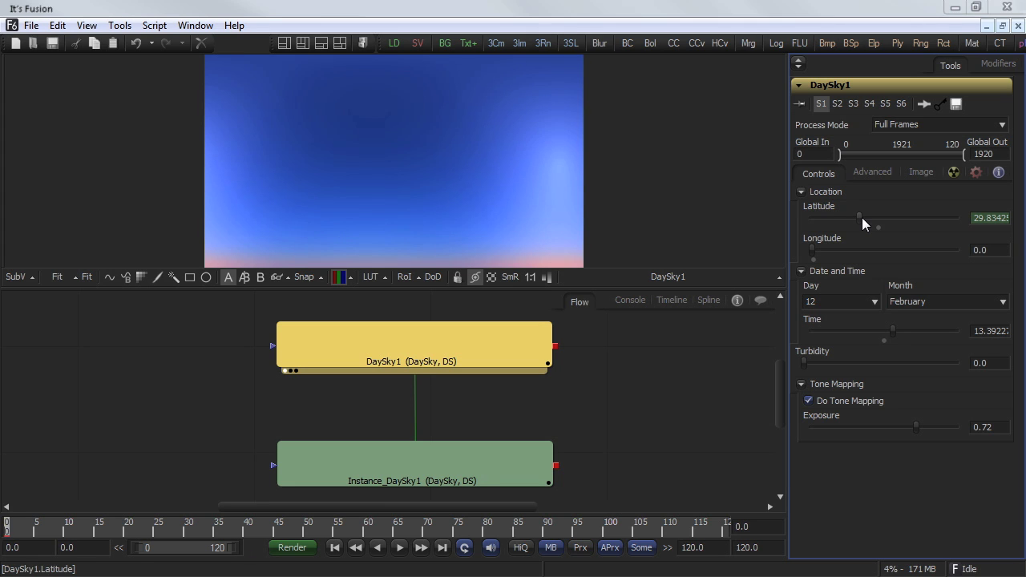
Try DaySky1 latitudes of 30, about 25.4, then higher values up to 41.38
{"action": "left_click", "coordinate": [973, 217]}
{"action": "type", "text": "30"}
{"action": "key", "text": "Tab"}
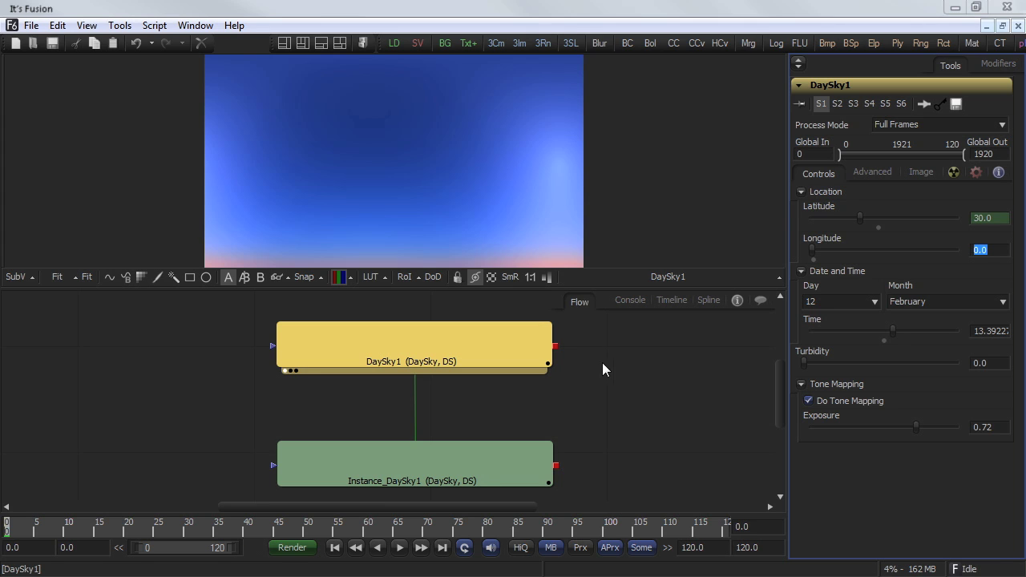
{"action": "left_click_drag", "start_coordinate": [864, 224], "coordinate": [854, 226]}
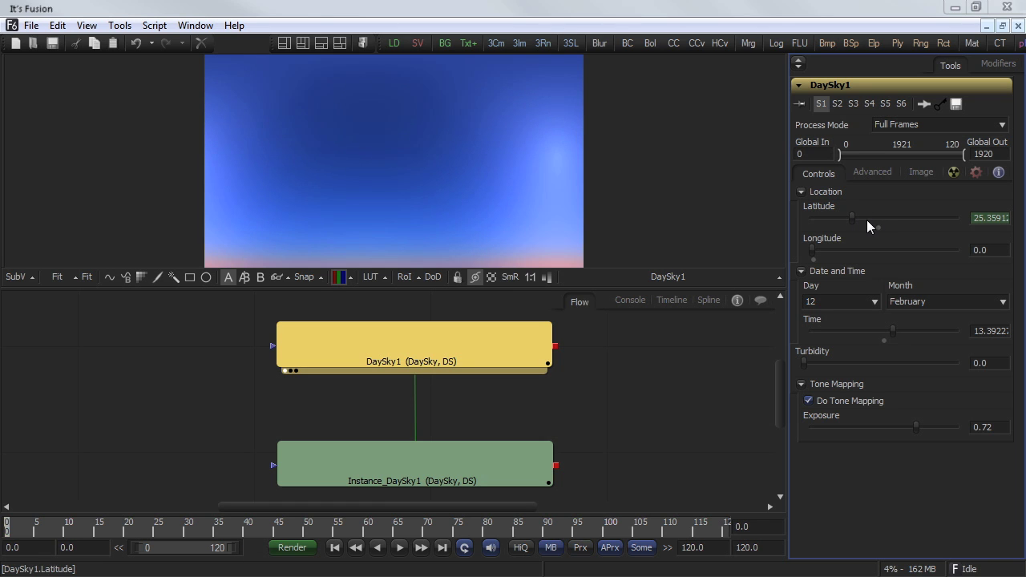
{"action": "left_click", "coordinate": [886, 225]}
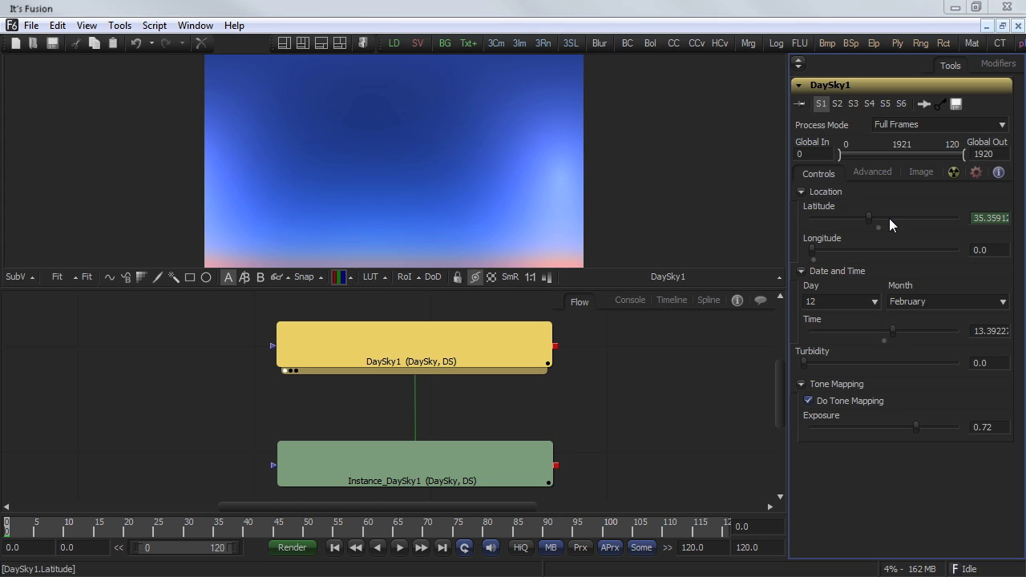
{"action": "left_click_drag", "start_coordinate": [866, 224], "coordinate": [912, 222]}
{"action": "mouse_move", "coordinate": [873, 223]}
{"action": "left_mouse_down"}
{"action": "mouse_move", "coordinate": [892, 222]}
{"action": "mouse_move", "coordinate": [881, 223]}
{"action": "left_mouse_up"}
Raise Latitude to about 51, reset it to default 41.38, and move Transform1's centre right
{"action": "scroll", "coordinate": [881, 223], "scroll_direction": "up", "scroll_amount": 2}
{"action": "scroll", "coordinate": [880, 223], "scroll_direction": "down", "scroll_amount": 1}
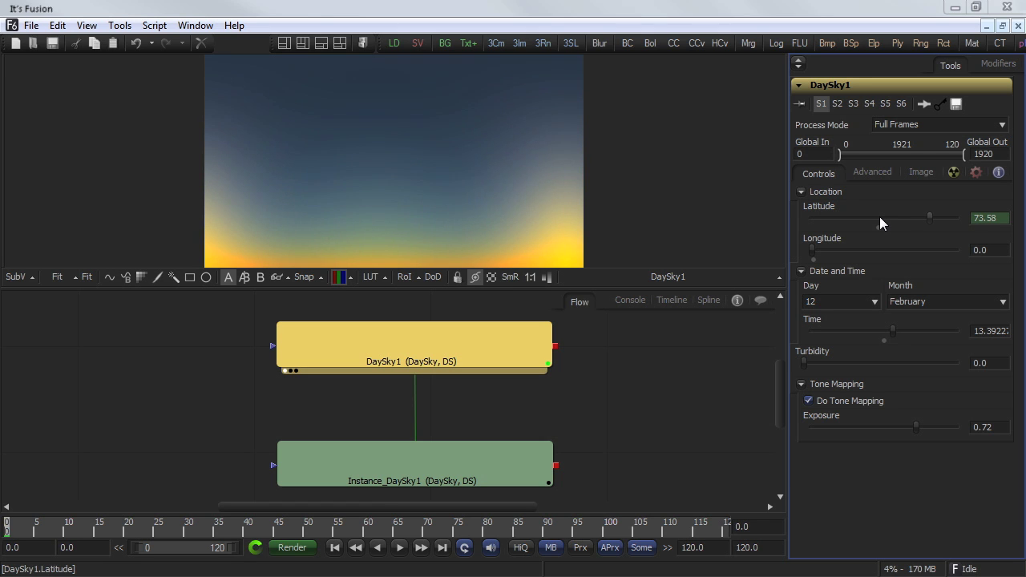
{"action": "scroll", "coordinate": [880, 223], "scroll_direction": "down", "scroll_amount": 3}
{"action": "scroll", "coordinate": [880, 223], "scroll_direction": "down", "scroll_amount": 10}
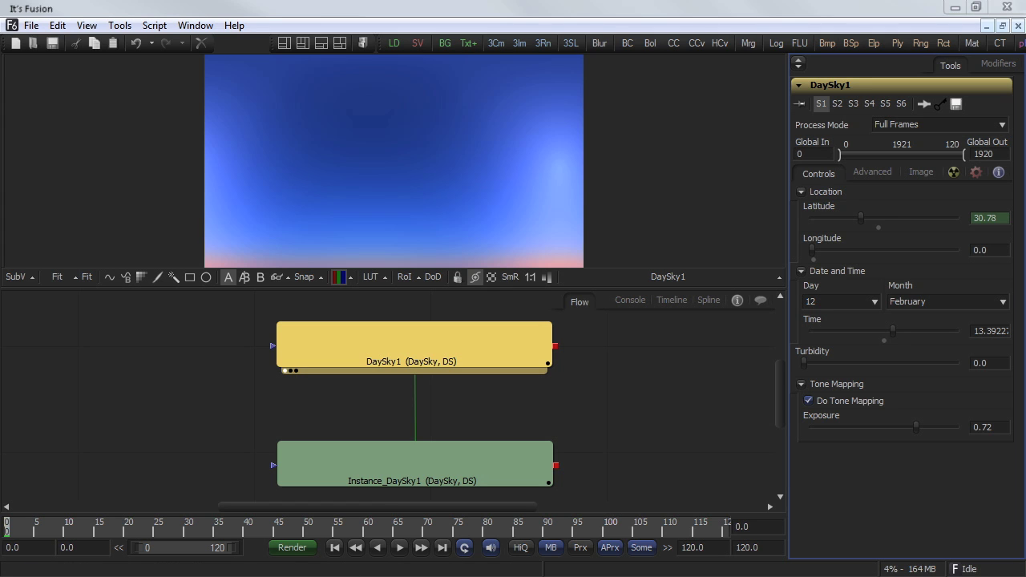
{"action": "left_click_drag", "start_coordinate": [860, 219], "coordinate": [894, 218]}
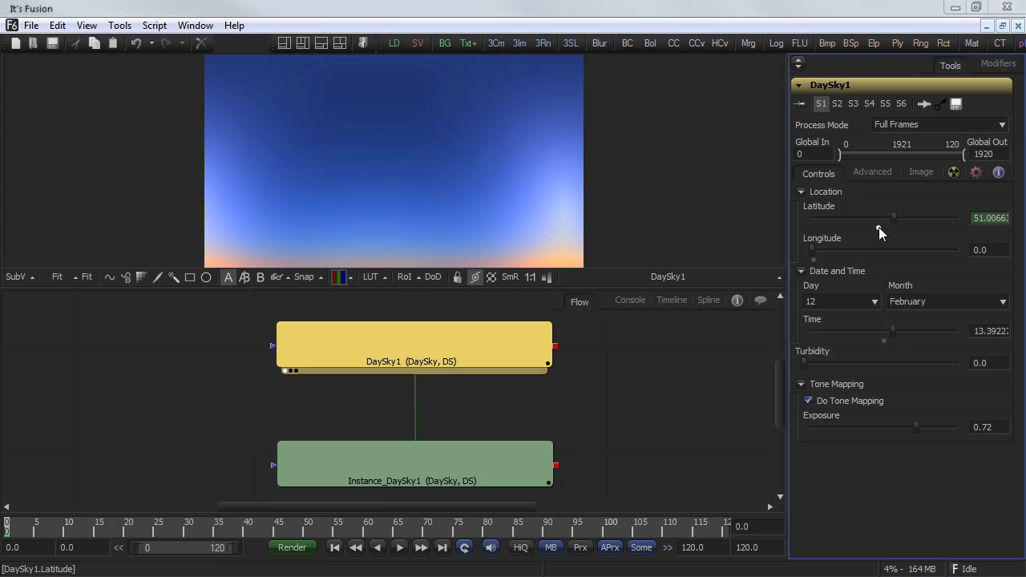
{"action": "left_click", "coordinate": [880, 230]}
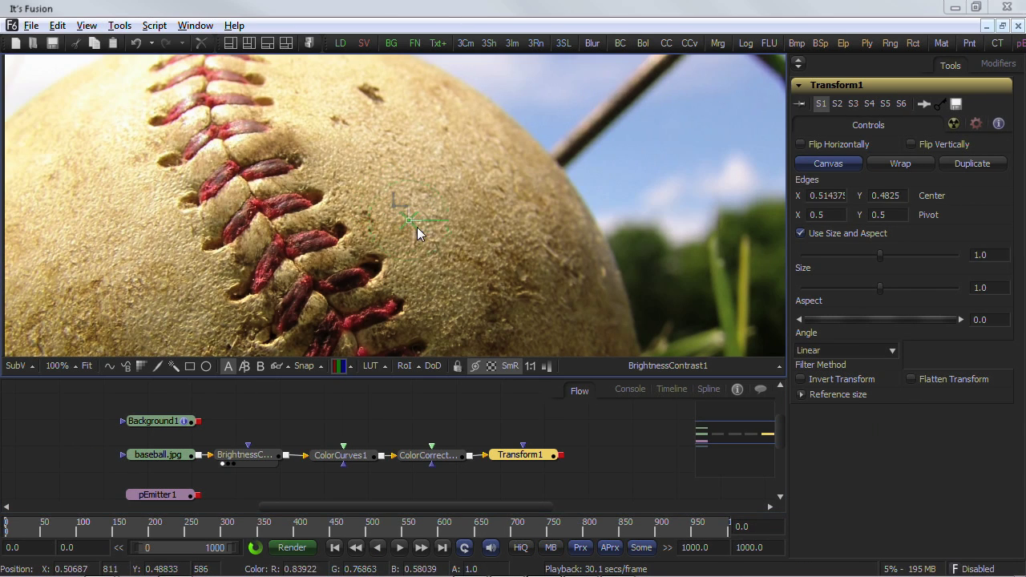
{"action": "left_click_drag", "start_coordinate": [417, 227], "coordinate": [462, 216]}
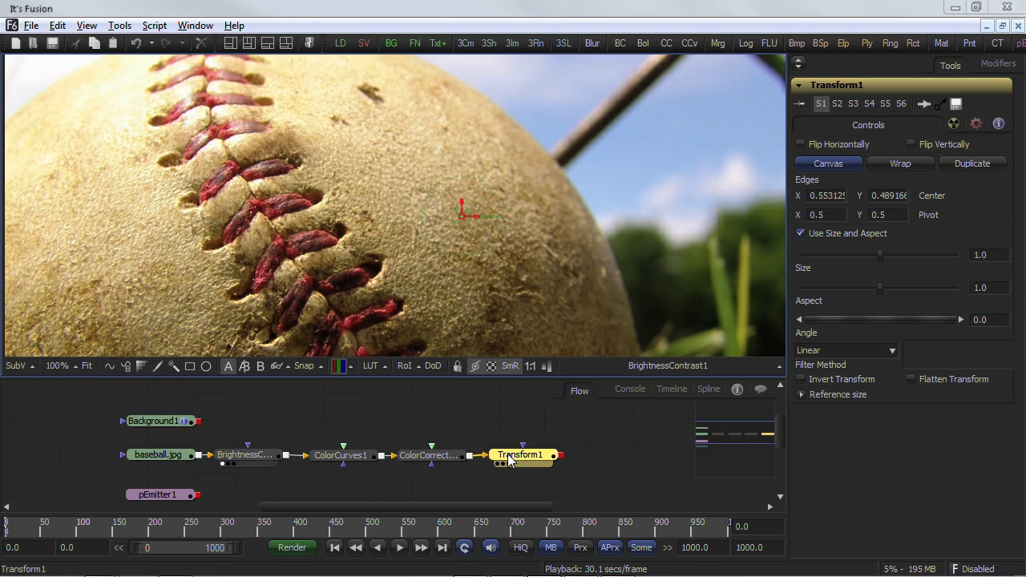
Compare with Background1, then move Transform1's centre to about 0.53, 0.54
{"action": "key", "text": "1"}
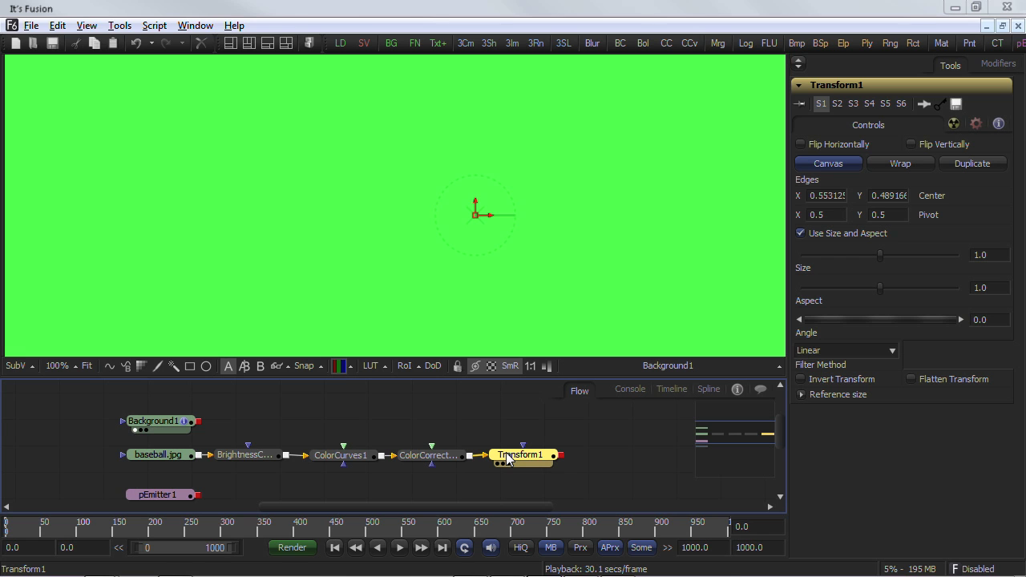
{"action": "key", "text": "1"}
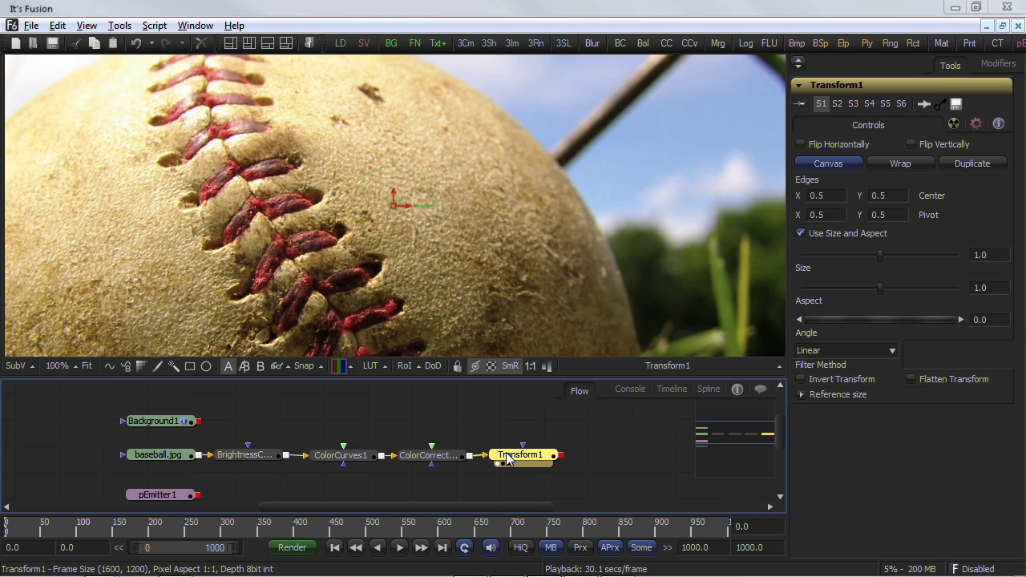
{"action": "left_click_drag", "start_coordinate": [393, 204], "coordinate": [428, 155]}
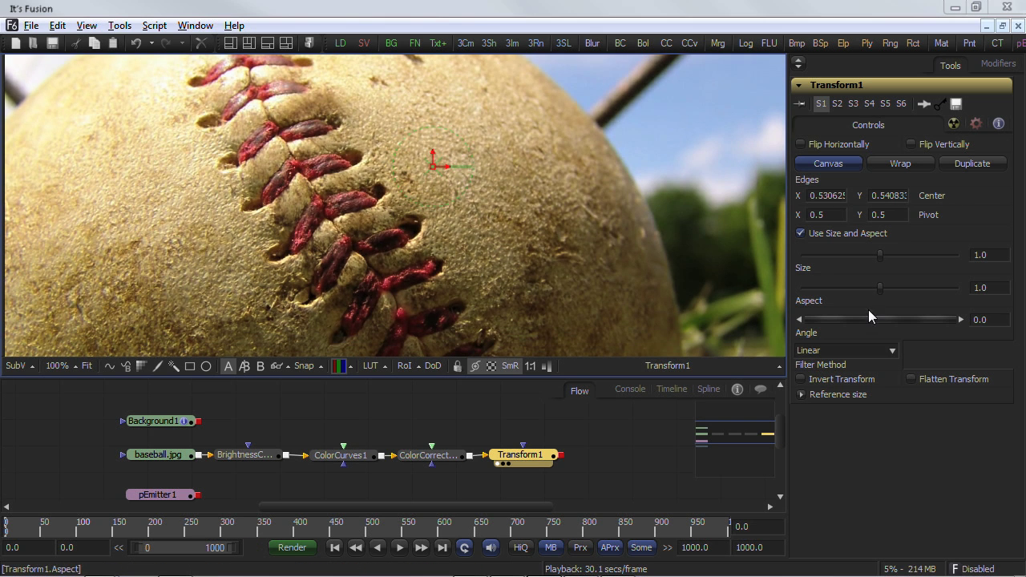
Rotate the baseball using the Angle slider, settling on an angle of about 20.62
{"action": "left_click_drag", "start_coordinate": [849, 319], "coordinate": [873, 320]}
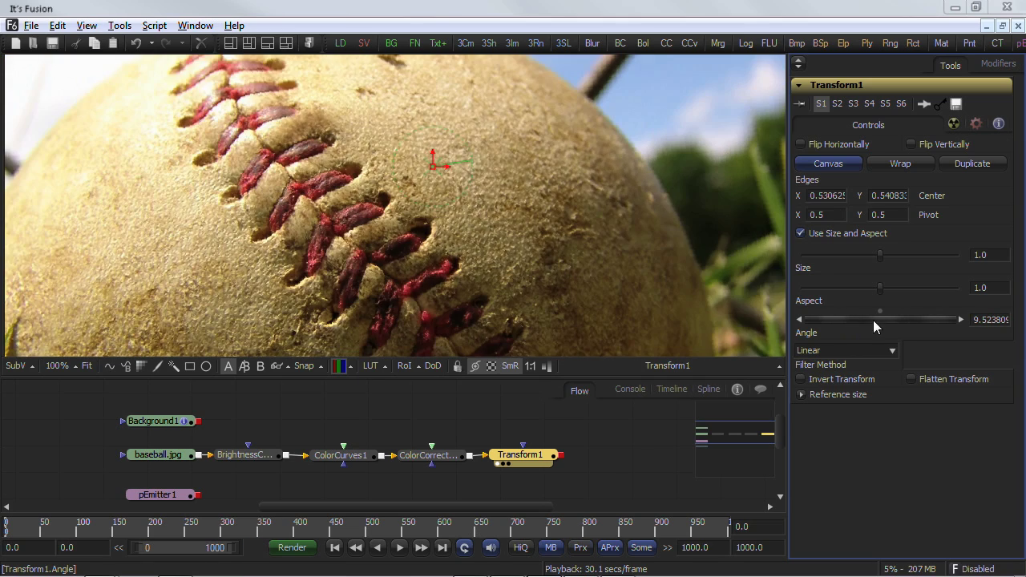
{"action": "double_click", "coordinate": [879, 311]}
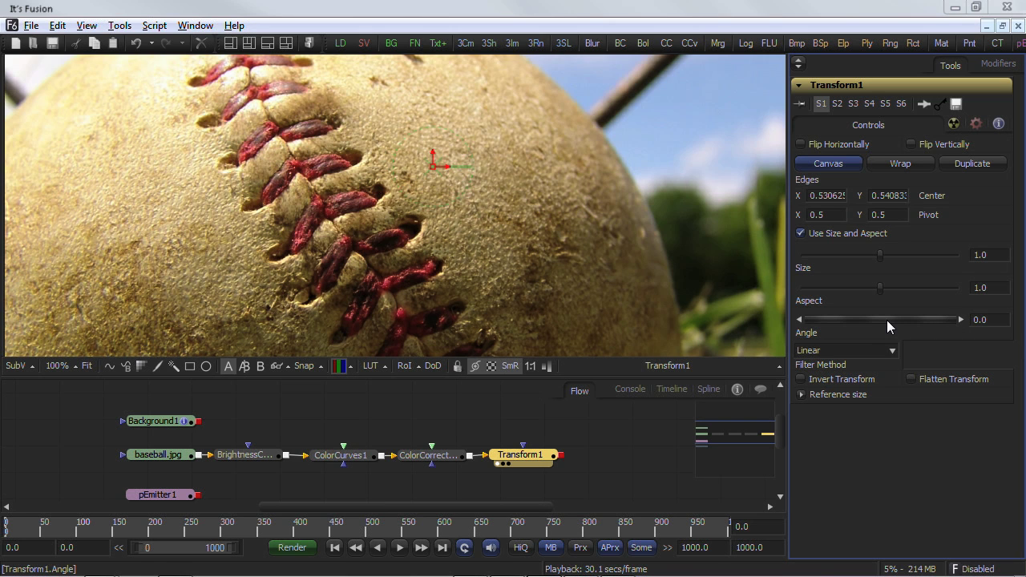
{"action": "mouse_move", "coordinate": [886, 319]}
{"action": "left_mouse_down"}
{"action": "mouse_move", "coordinate": [861, 319]}
{"action": "mouse_move", "coordinate": [896, 319]}
{"action": "left_mouse_up"}
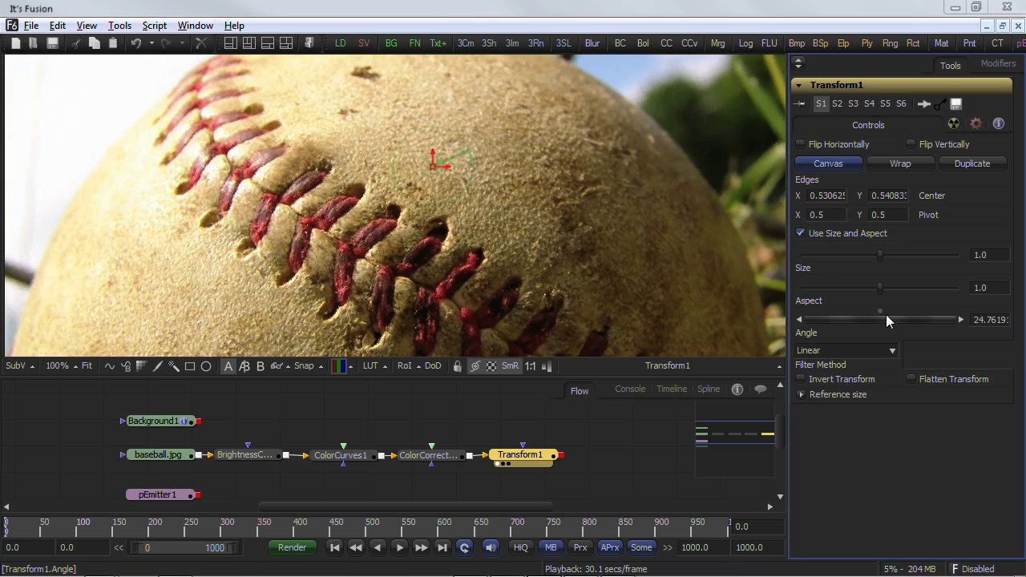
{"action": "left_click", "coordinate": [960, 319]}
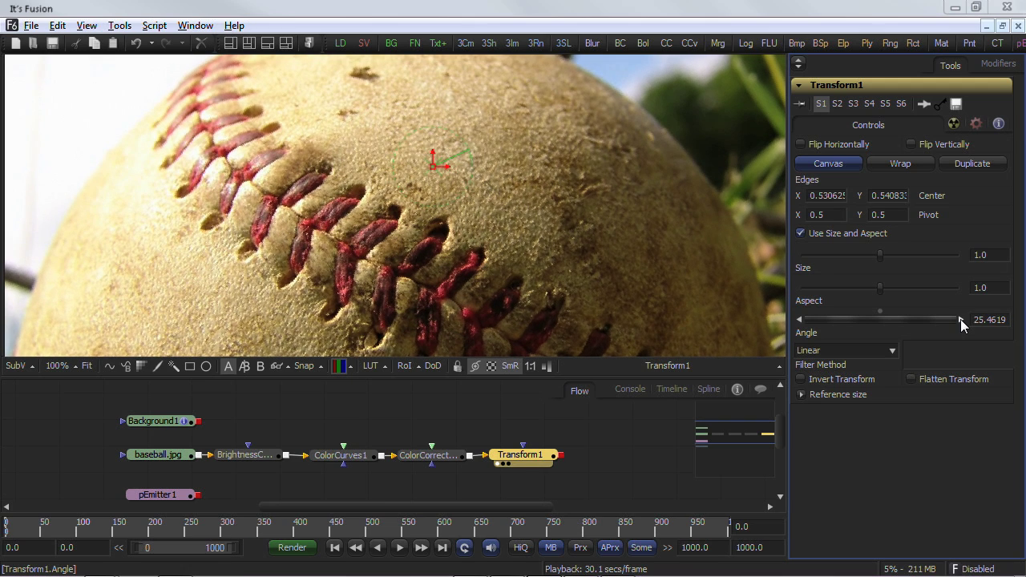
{"action": "left_click", "coordinate": [961, 319]}
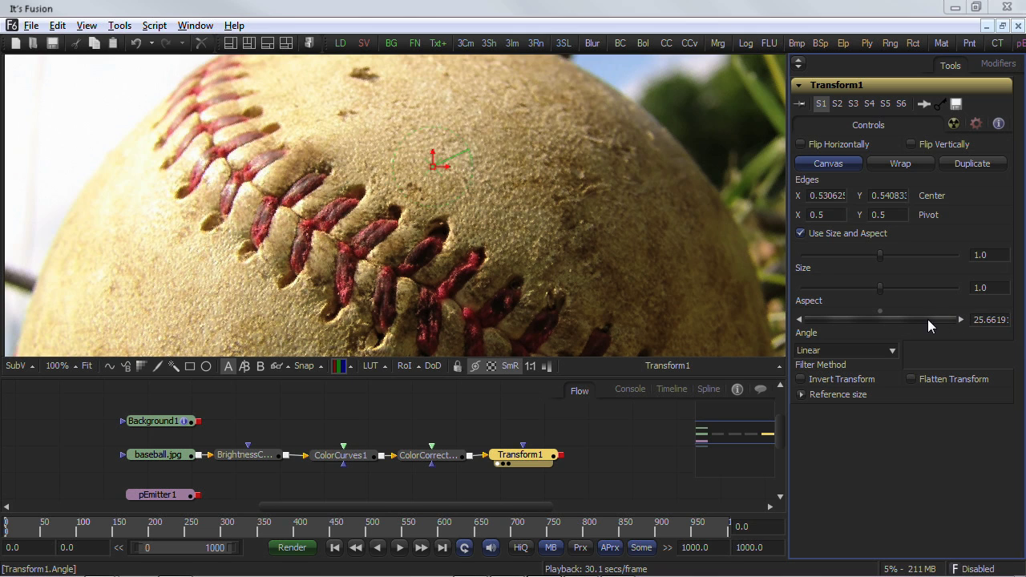
{"action": "left_click", "coordinate": [881, 319]}
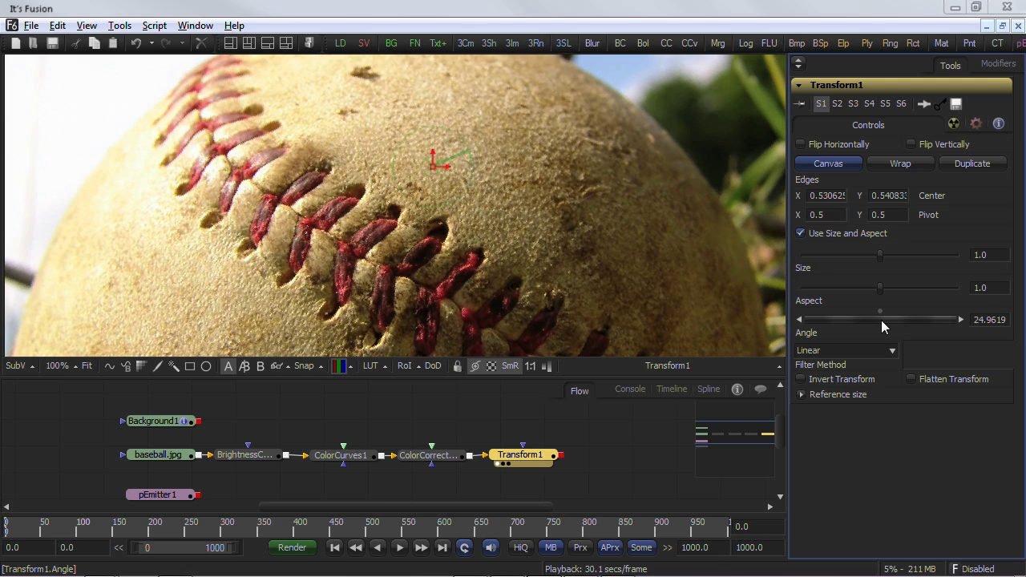
{"action": "left_click", "coordinate": [881, 320]}
{"action": "left_click", "coordinate": [881, 320]}
{"action": "scroll", "coordinate": [881, 319], "scroll_direction": "up", "scroll_amount": 9}
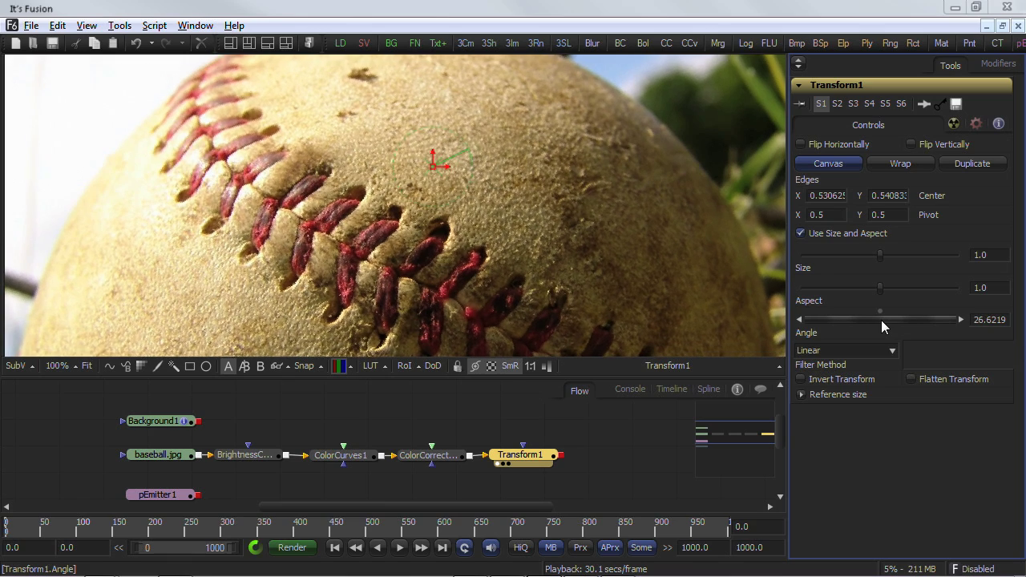
{"action": "scroll", "coordinate": [881, 320], "scroll_direction": "down", "scroll_amount": 1}
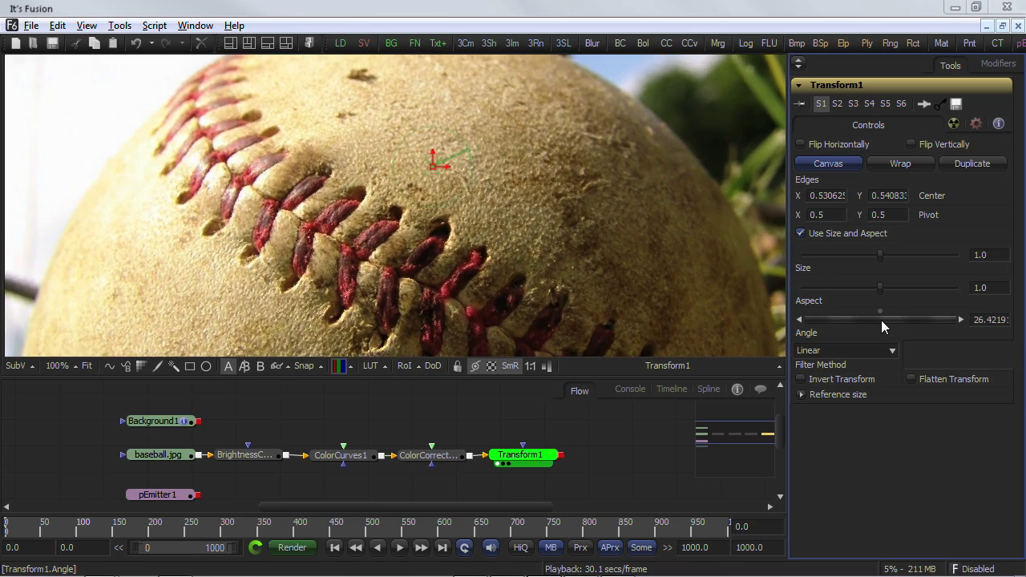
{"action": "scroll", "coordinate": [881, 320], "scroll_direction": "down", "scroll_amount": 20}
{"action": "scroll", "coordinate": [881, 320], "scroll_direction": "down", "scroll_amount": 2}
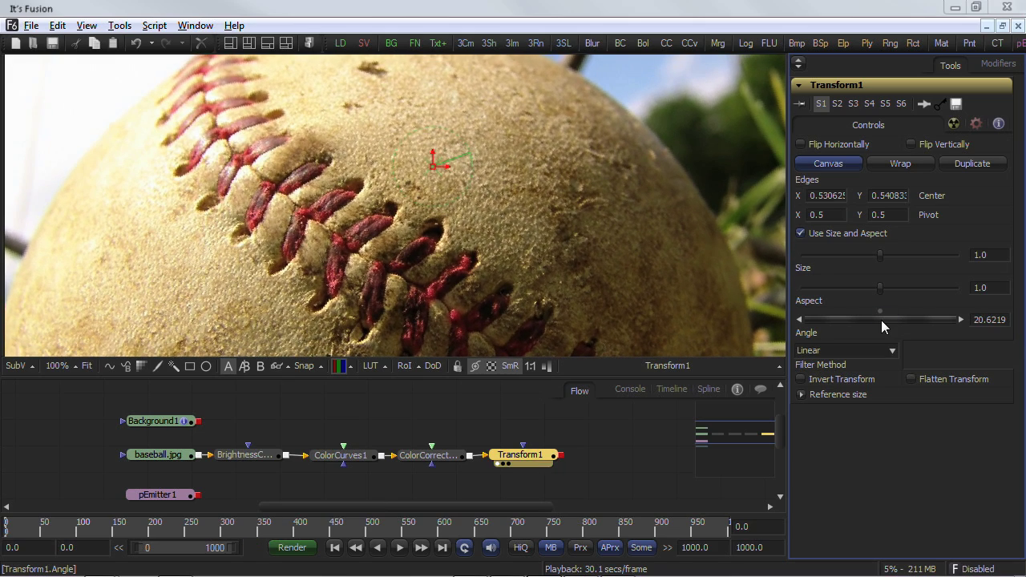
Set the Angle value to 13
{"action": "left_click", "coordinate": [999, 322]}
{"action": "type", "text": "13"}
{"action": "key", "text": "Return"}
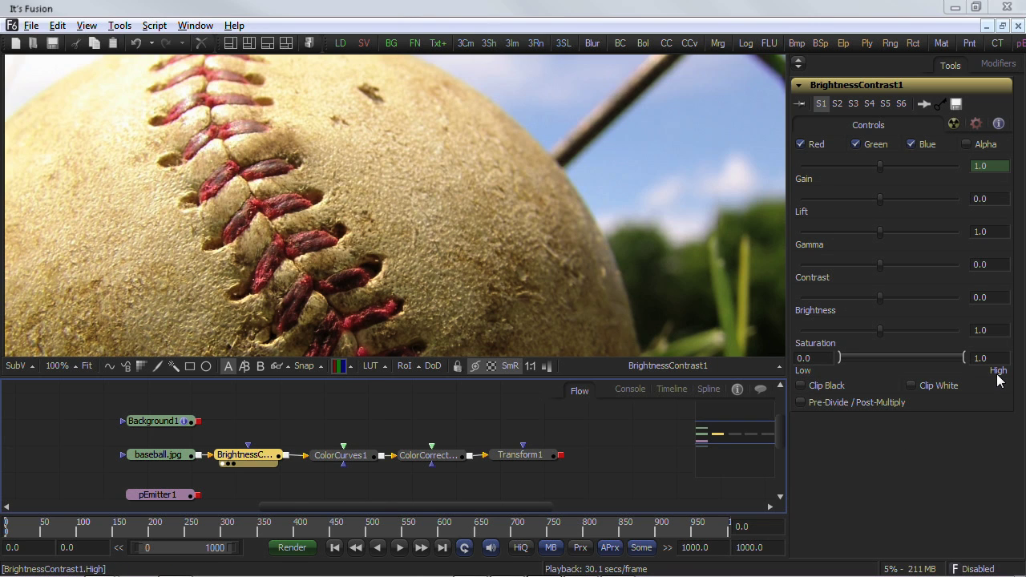
Narrow the saturation range from both ends, then restore it to 0 and 1
{"action": "mouse_move", "coordinate": [964, 359]}
{"action": "left_mouse_down"}
{"action": "mouse_move", "coordinate": [886, 357]}
{"action": "mouse_move", "coordinate": [980, 359]}
{"action": "left_mouse_up"}
{"action": "mouse_move", "coordinate": [839, 358]}
{"action": "left_mouse_down"}
{"action": "mouse_move", "coordinate": [904, 360]}
{"action": "mouse_move", "coordinate": [829, 358]}
{"action": "left_mouse_up"}
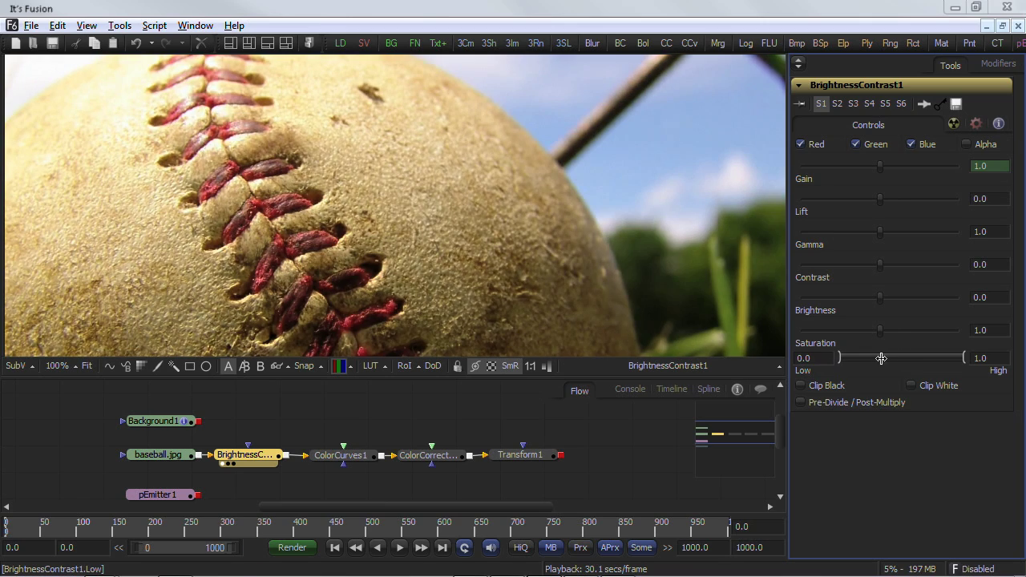
{"action": "left_click_drag", "start_coordinate": [962, 357], "coordinate": [906, 355]}
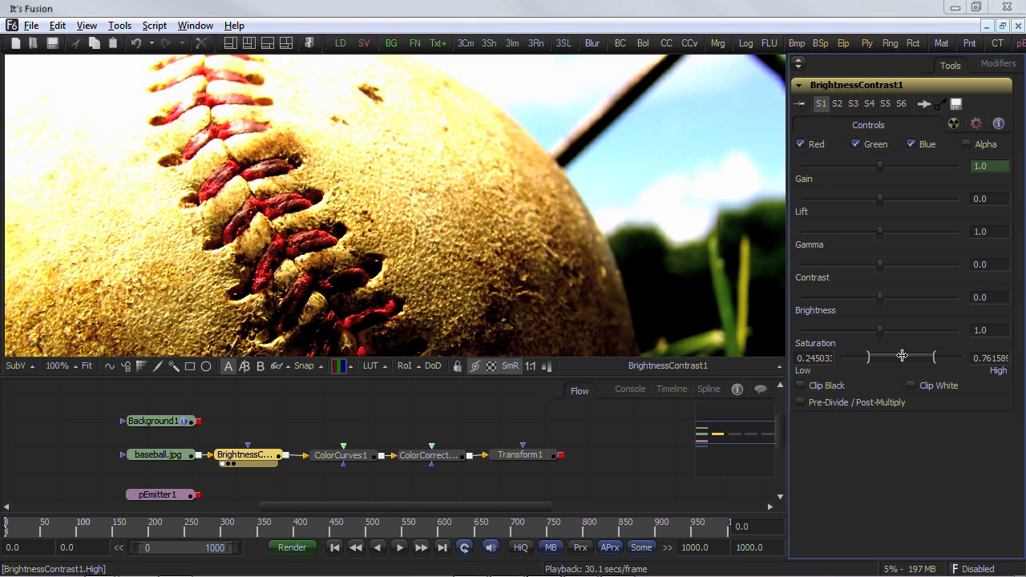
{"action": "mouse_move", "coordinate": [937, 358]}
{"action": "left_mouse_down"}
{"action": "mouse_move", "coordinate": [960, 363]}
{"action": "mouse_move", "coordinate": [920, 362]}
{"action": "left_mouse_up"}
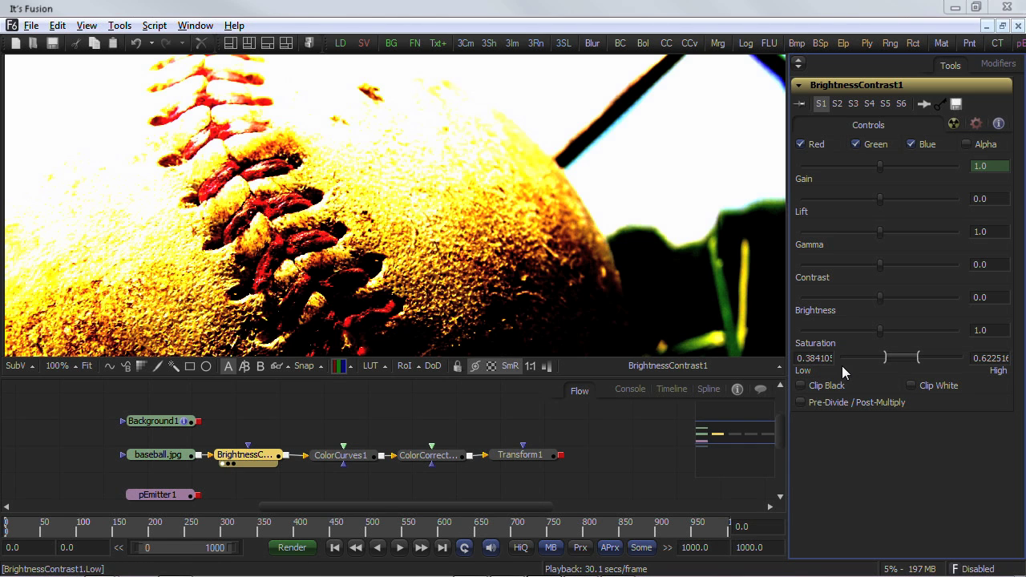
{"action": "left_click_drag", "start_coordinate": [885, 358], "coordinate": [840, 358]}
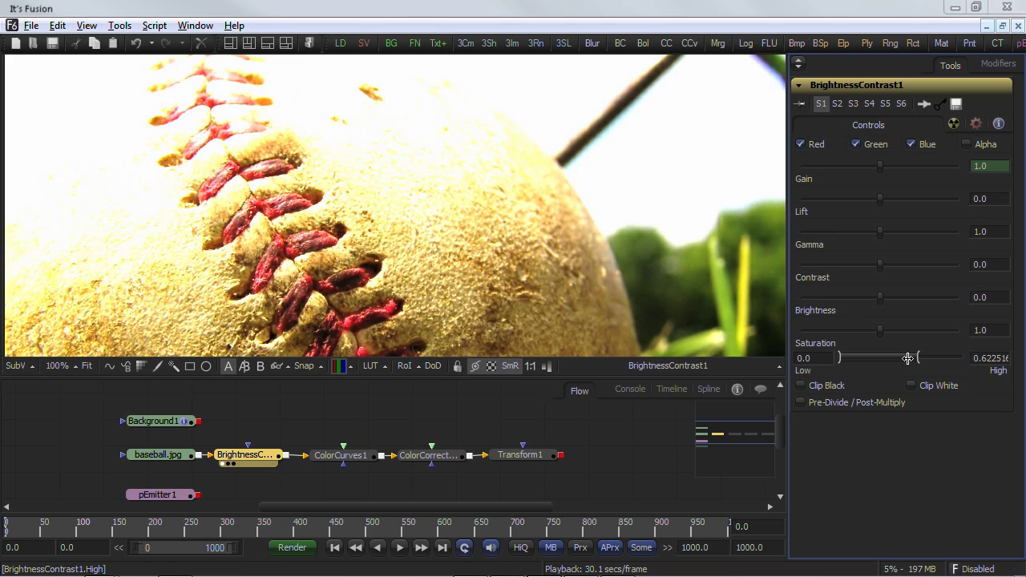
{"action": "left_click_drag", "start_coordinate": [918, 357], "coordinate": [965, 357]}
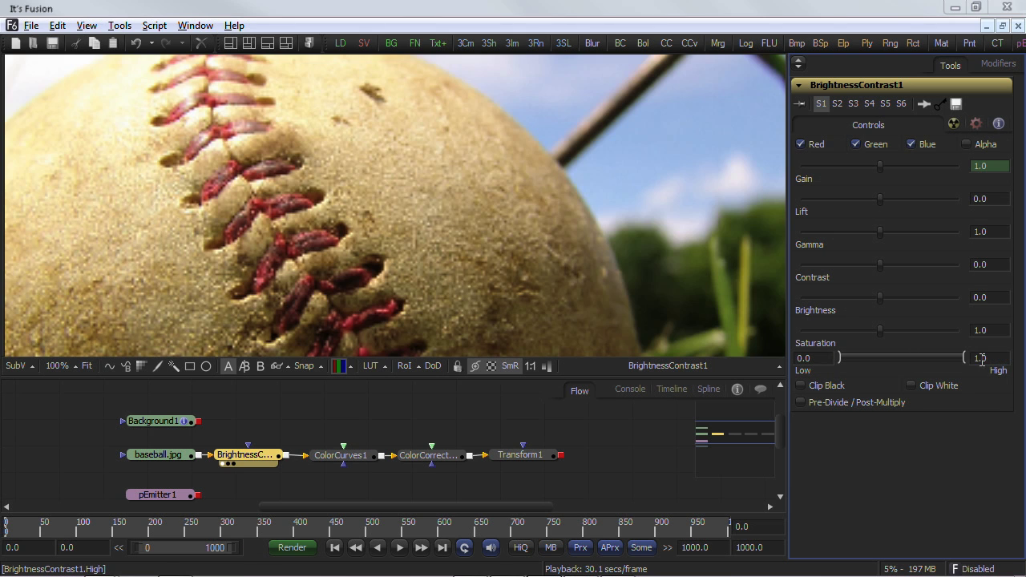
{"action": "right_click", "coordinate": [824, 357]}
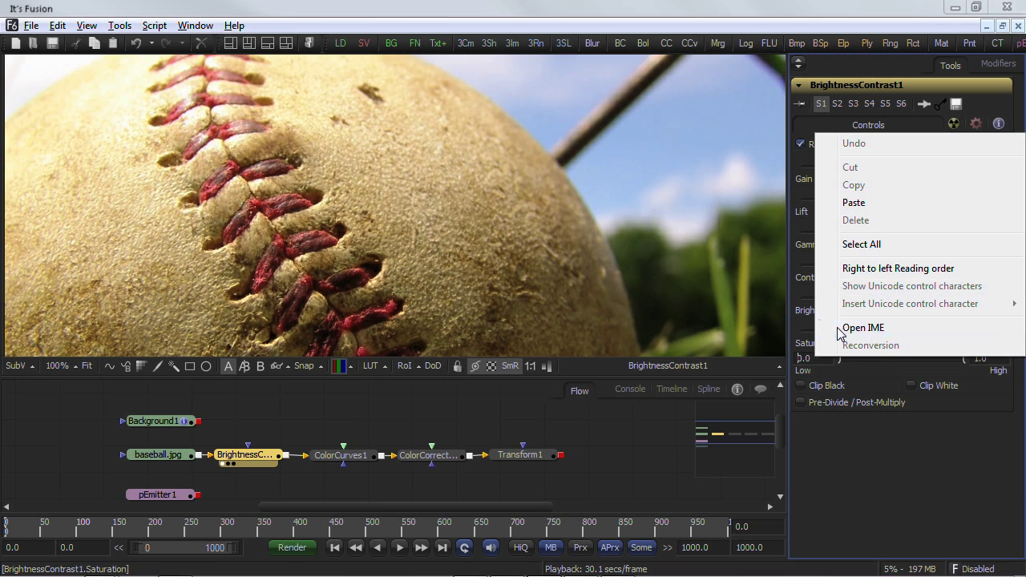
{"action": "left_click", "coordinate": [840, 329]}
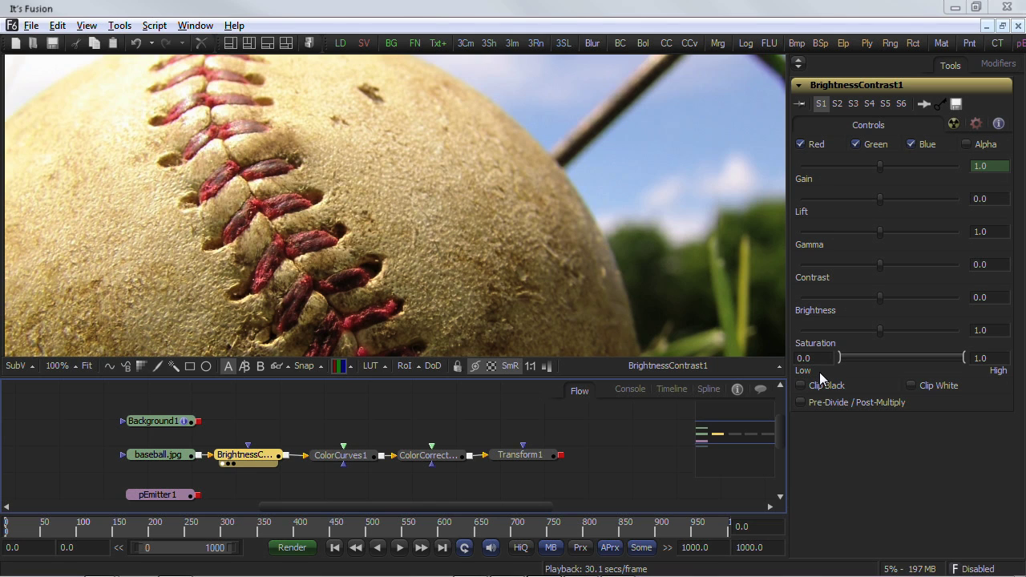
Toggle Clip Black, Clip White and Pre-Divide / Post-Multiply, checking the checkbox menu
{"action": "left_click", "coordinate": [819, 389]}
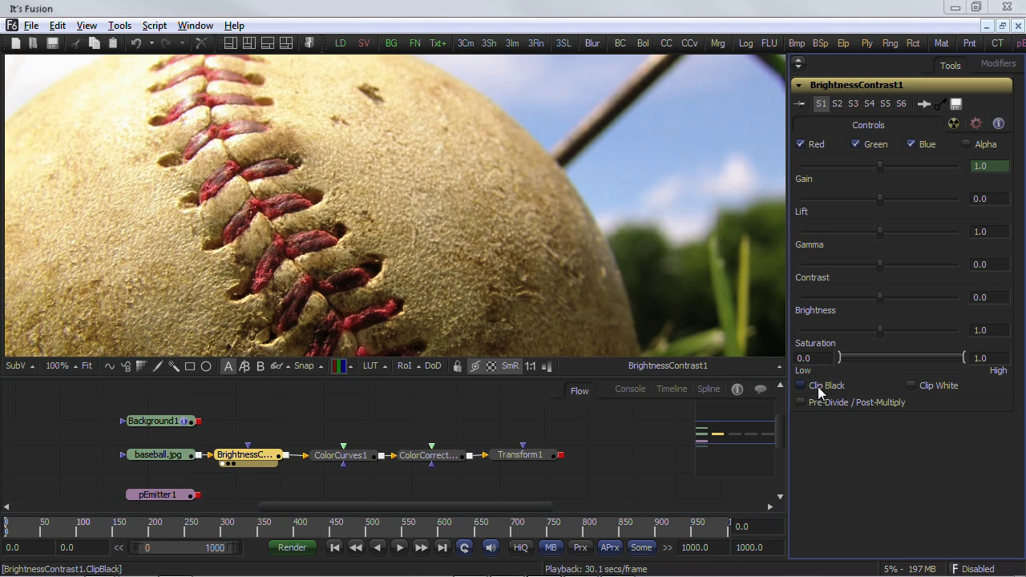
{"action": "left_click", "coordinate": [820, 391]}
{"action": "left_click", "coordinate": [941, 385]}
{"action": "left_click", "coordinate": [832, 405]}
{"action": "right_click", "coordinate": [801, 400]}
{"action": "left_click", "coordinate": [838, 404]}
Switch ColorCurves1's Mode to Dissolve Color Correct, then back to No Animation
{"action": "left_click", "coordinate": [340, 454]}
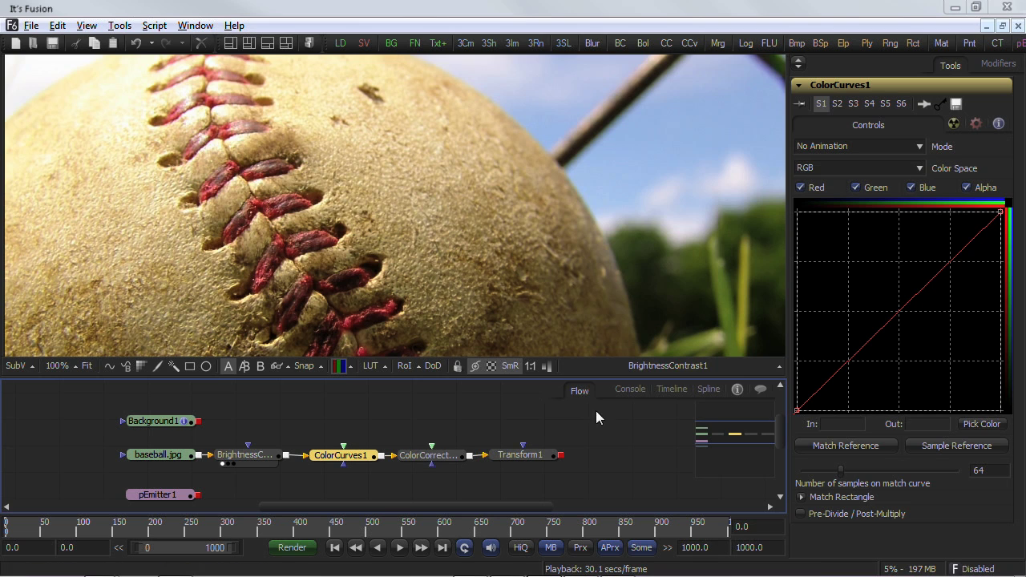
{"action": "left_click", "coordinate": [922, 146]}
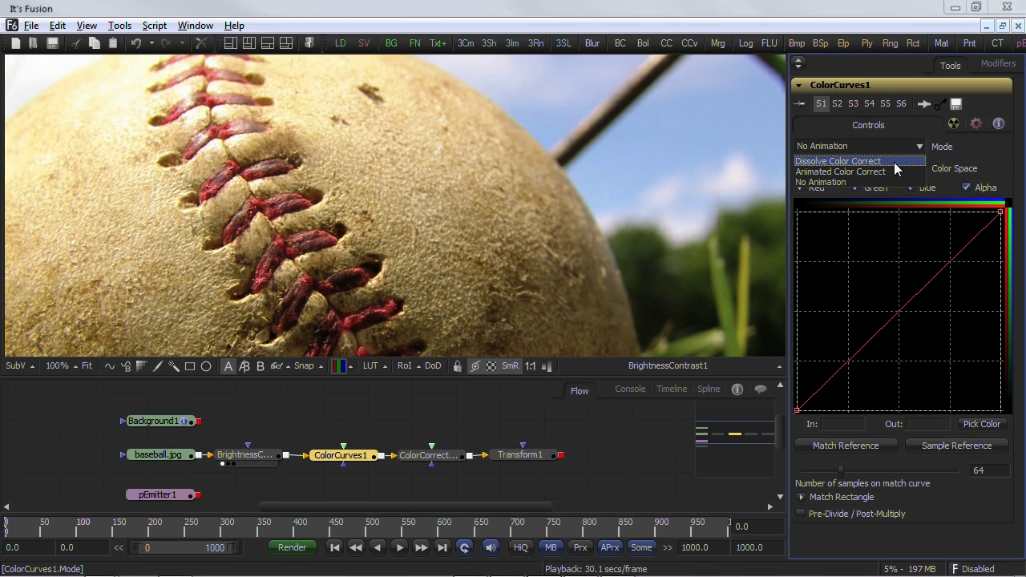
{"action": "left_click", "coordinate": [894, 162]}
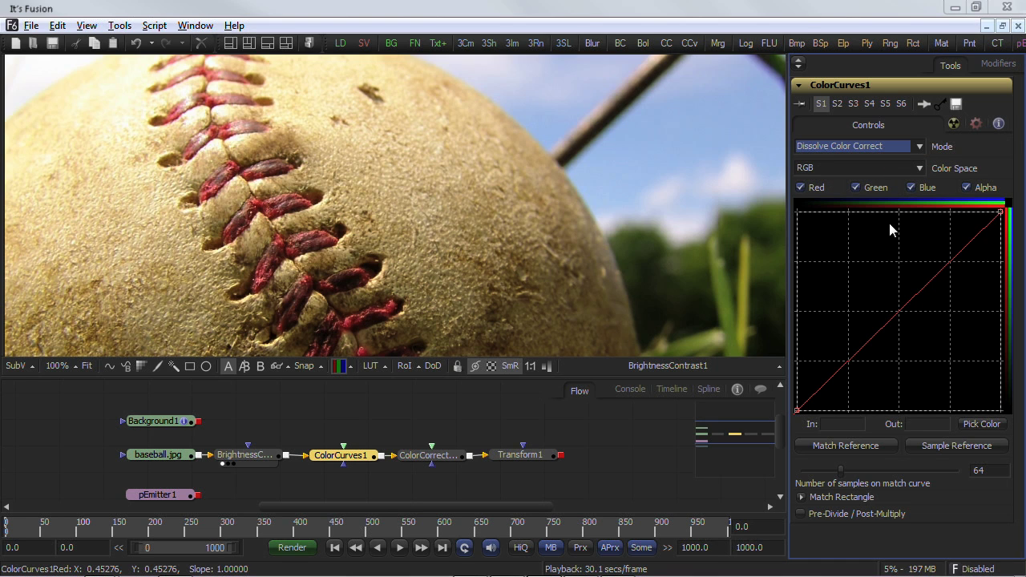
{"action": "left_click", "coordinate": [918, 145]}
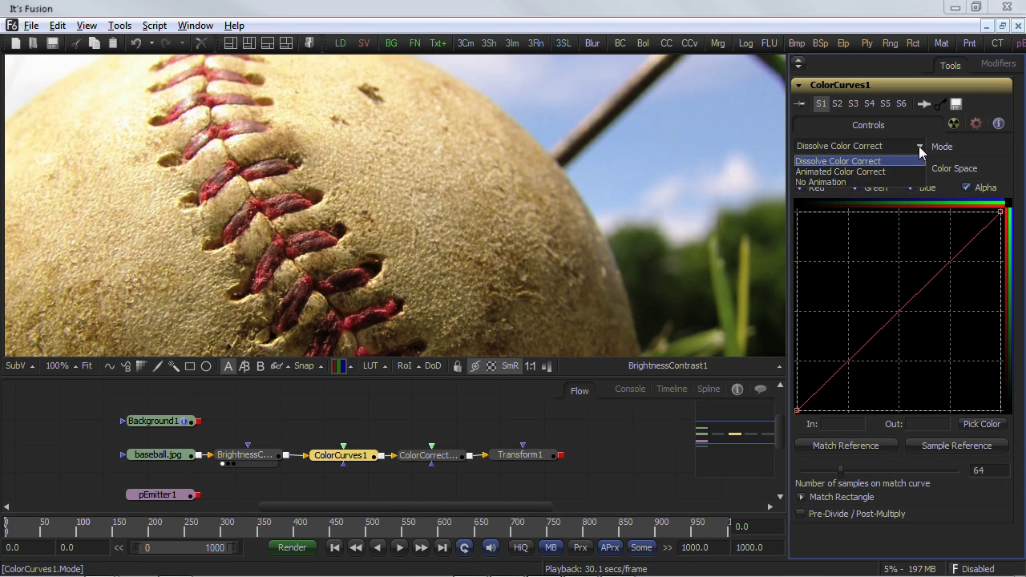
{"action": "left_click", "coordinate": [884, 183]}
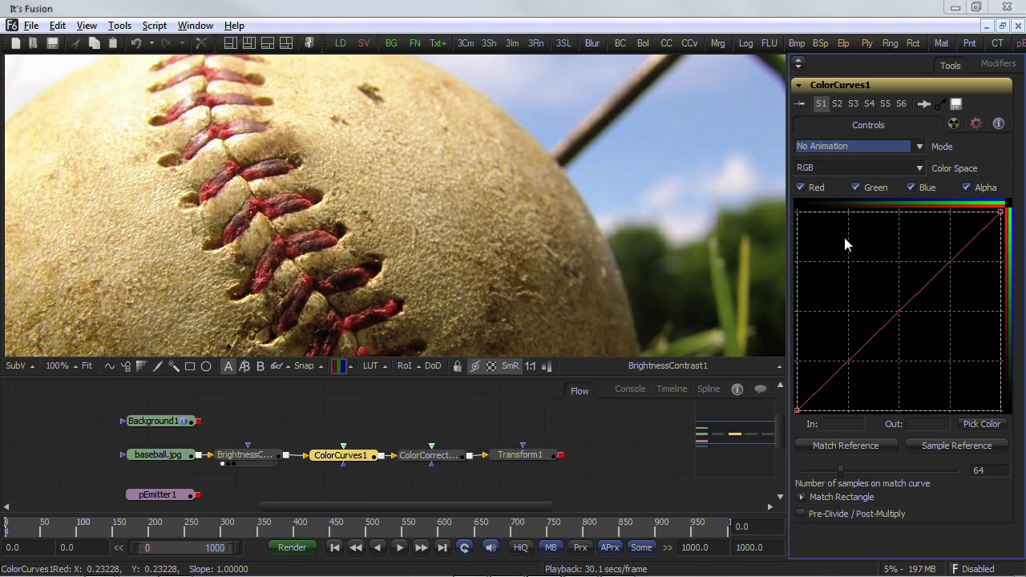
{"action": "left_click", "coordinate": [434, 459]}
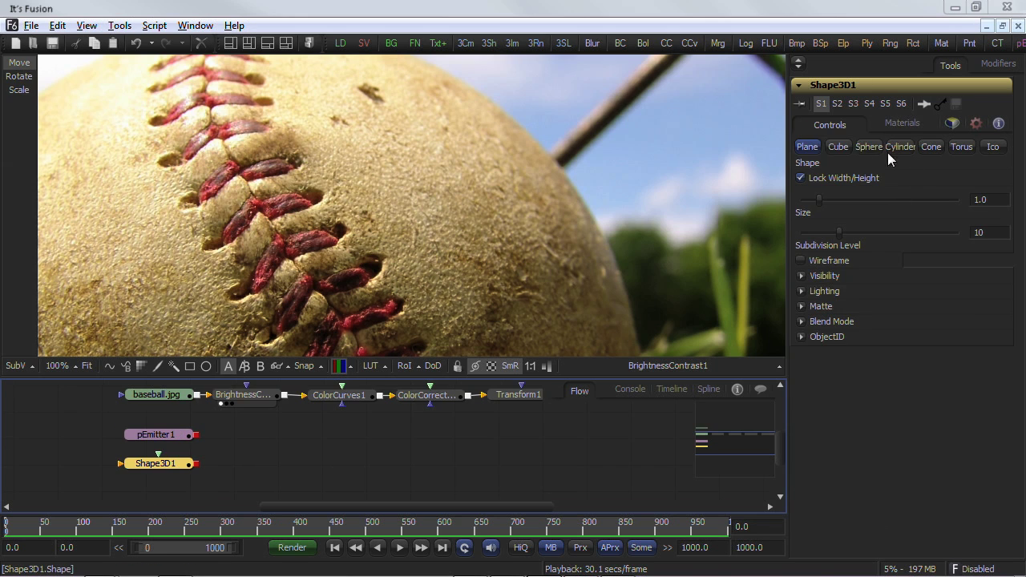
View Shape3D1 and switch it through Cube, Sphere, Cylinder, Cone, Torus and Icosahedron
{"action": "left_click_drag", "start_coordinate": [140, 466], "coordinate": [749, 210]}
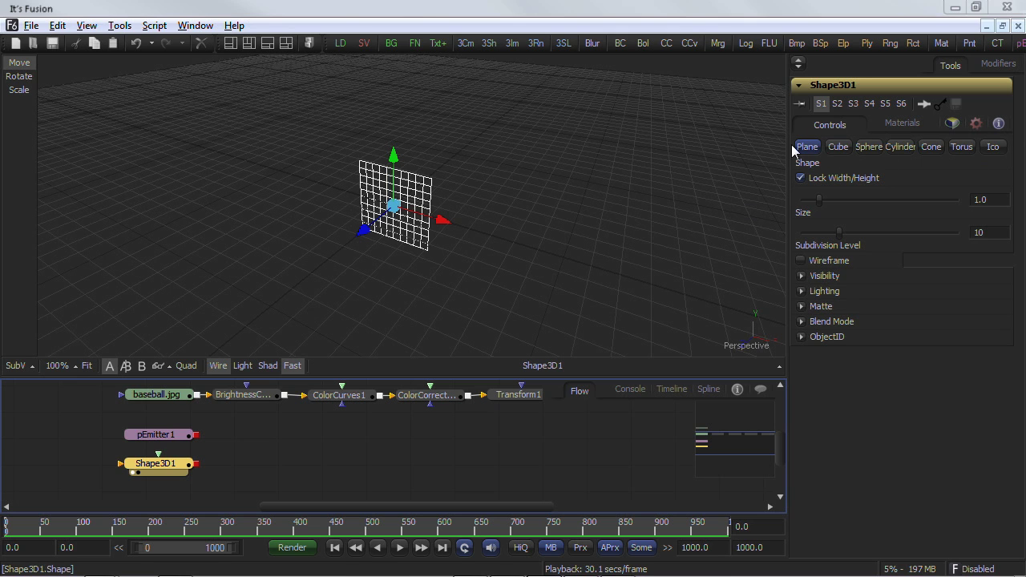
{"action": "left_click", "coordinate": [839, 148]}
{"action": "left_click", "coordinate": [873, 149]}
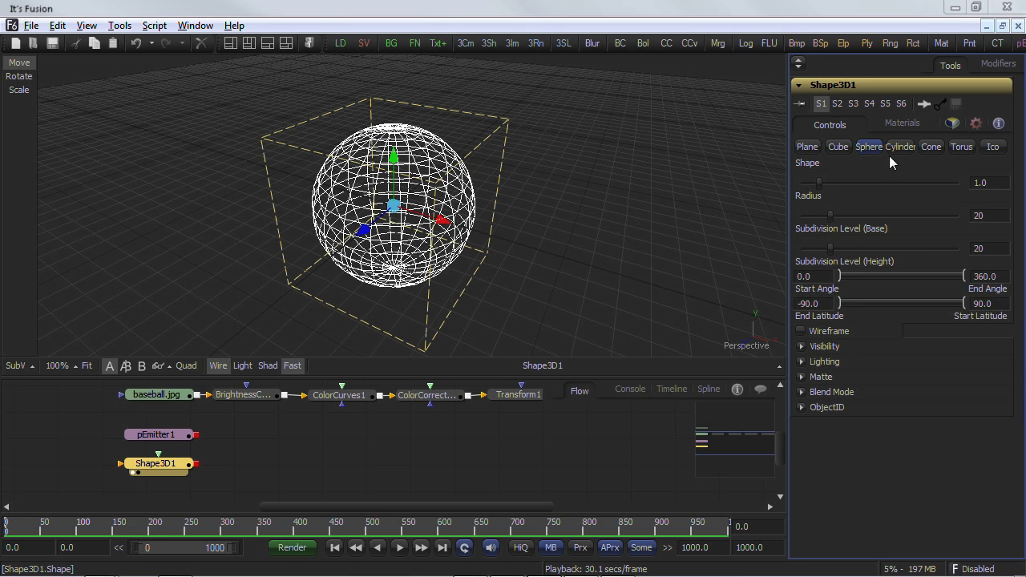
{"action": "left_click", "coordinate": [902, 150]}
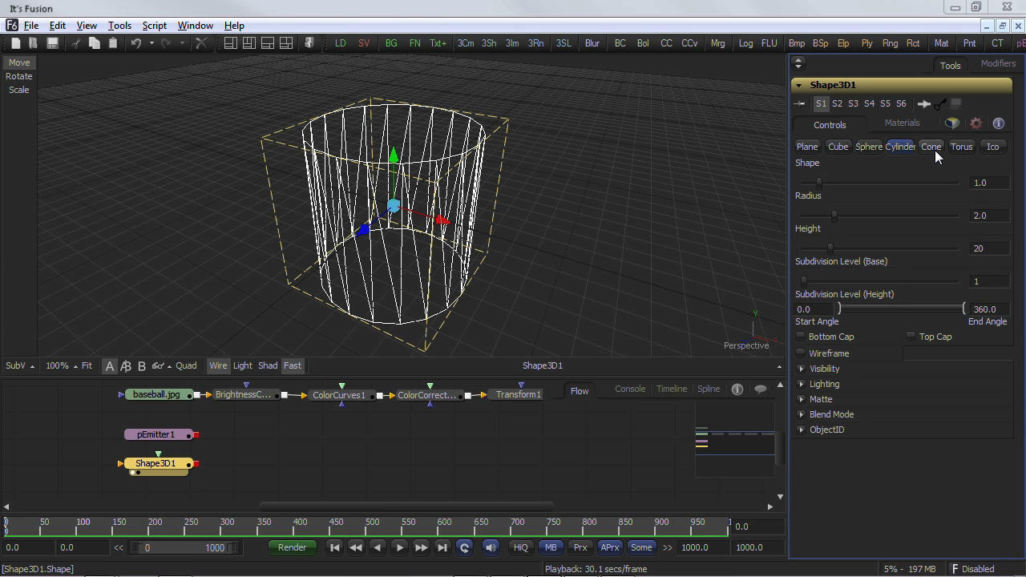
{"action": "left_click", "coordinate": [935, 150]}
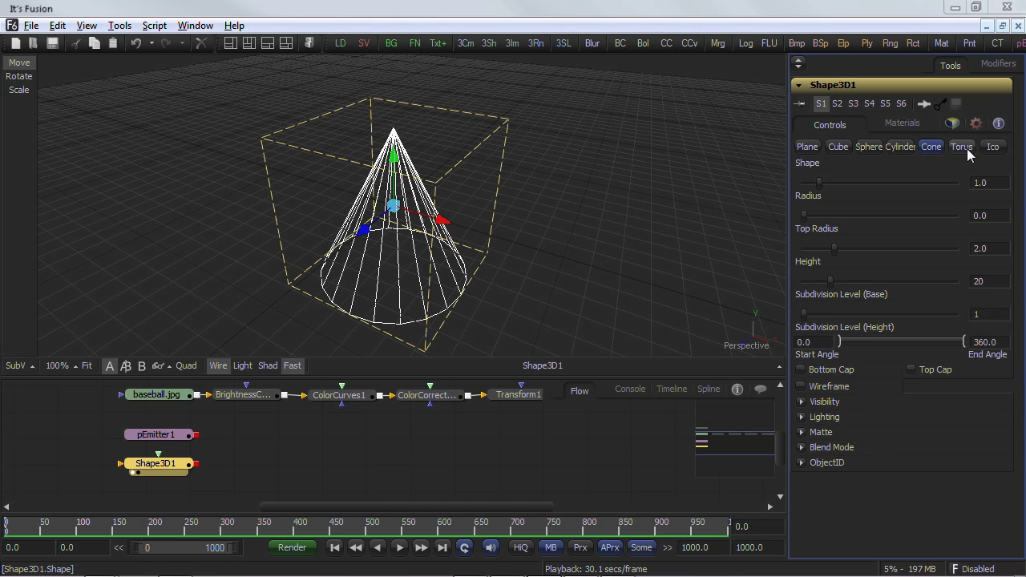
{"action": "left_click", "coordinate": [965, 148]}
{"action": "left_click", "coordinate": [994, 148]}
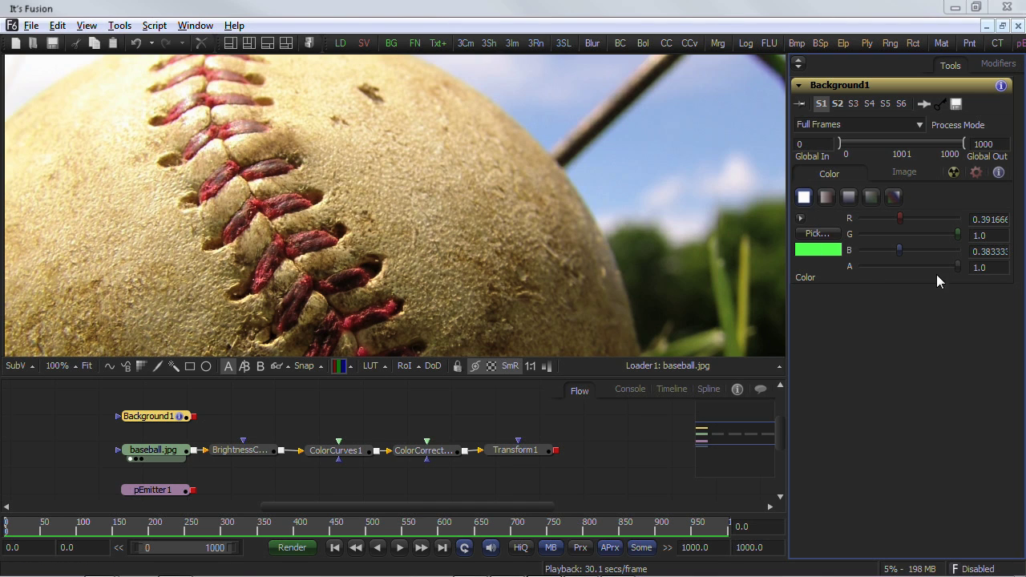
Lower Background1's alpha to about 0.62 and pick cyan (0, 1, 1) from the colour chooser
{"action": "left_click_drag", "start_coordinate": [957, 265], "coordinate": [924, 267]}
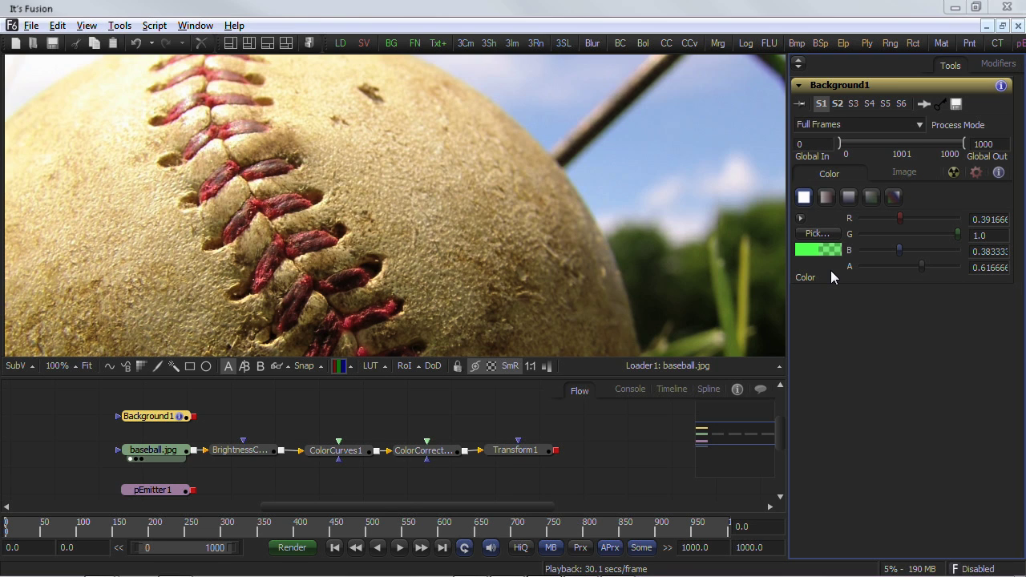
{"action": "left_click", "coordinate": [824, 231]}
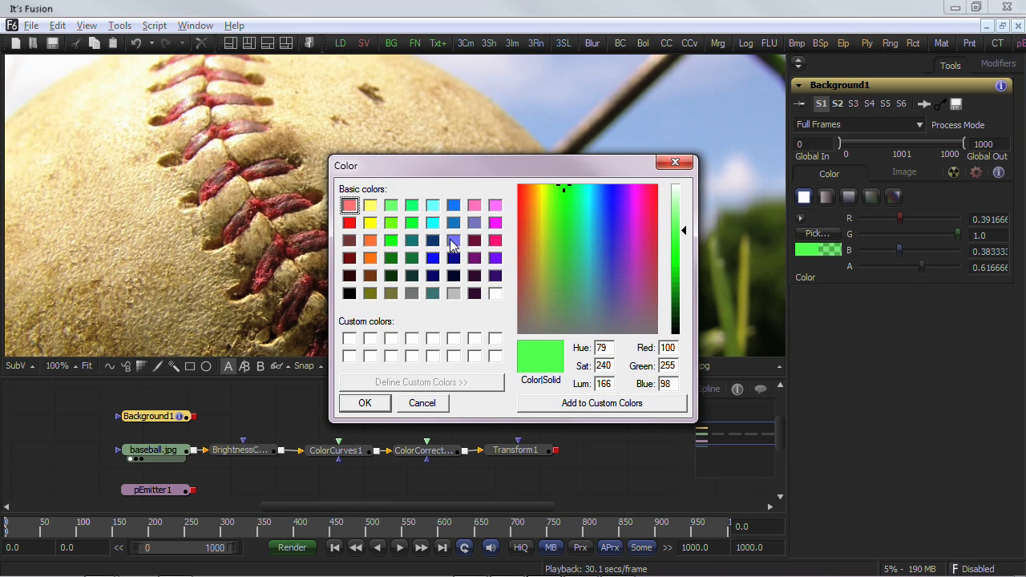
{"action": "left_click", "coordinate": [433, 222]}
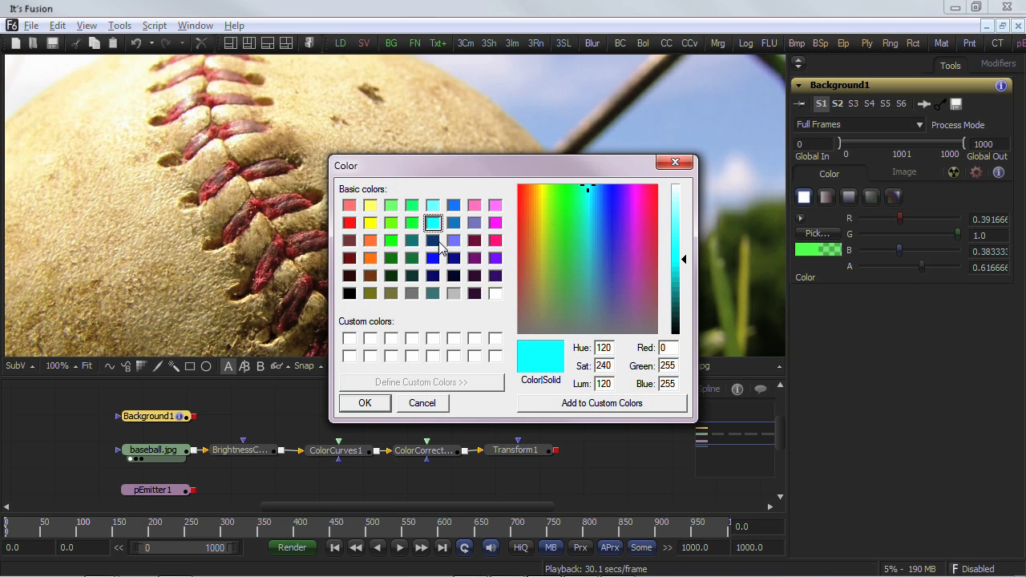
{"action": "left_click", "coordinate": [381, 402]}
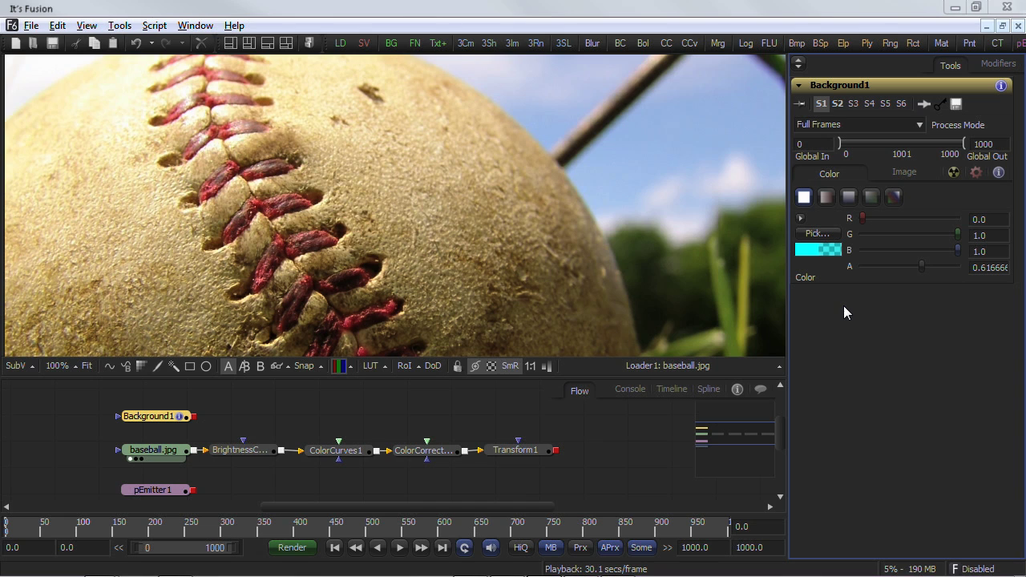
{"action": "left_click", "coordinate": [802, 217]}
Change the hue on the colour wheel, then sample the photo's background, leather and stitching colours
{"action": "left_click", "coordinate": [801, 217]}
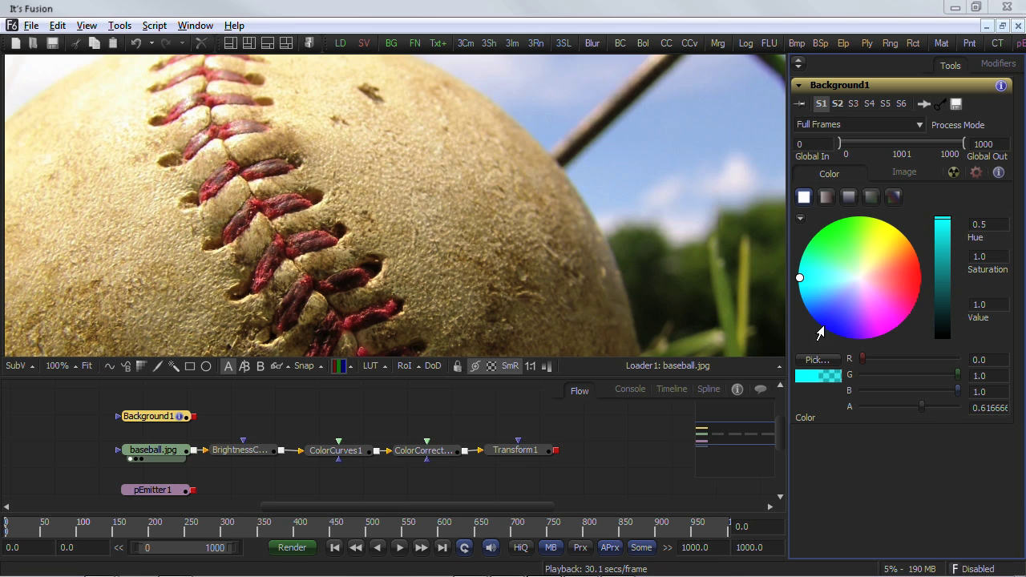
{"action": "left_click_drag", "start_coordinate": [799, 278], "coordinate": [937, 241]}
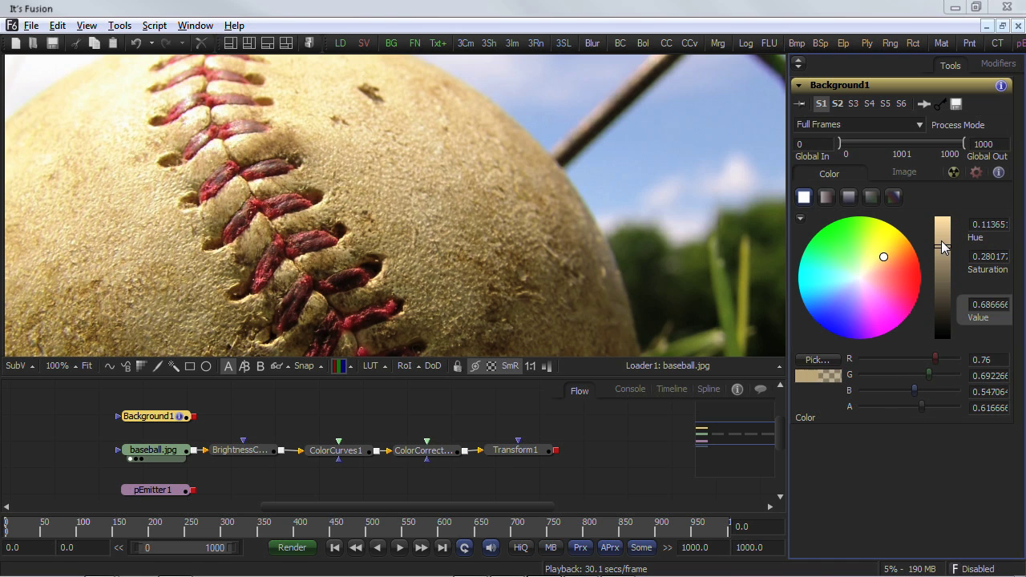
{"action": "left_click", "coordinate": [819, 366]}
{"action": "left_click_drag", "start_coordinate": [819, 366], "coordinate": [357, 277]}
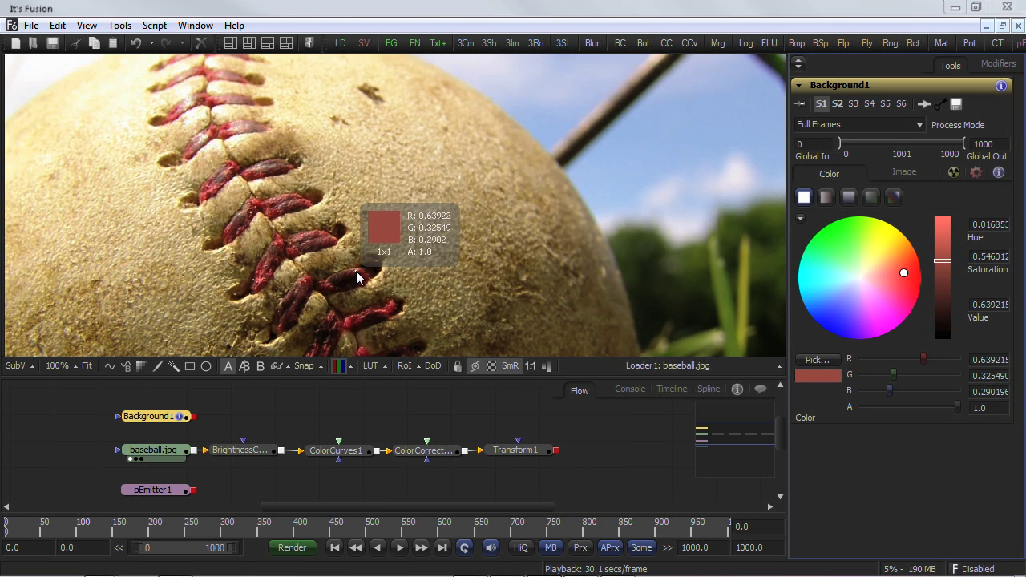
{"action": "left_click_drag", "start_coordinate": [357, 277], "coordinate": [393, 224]}
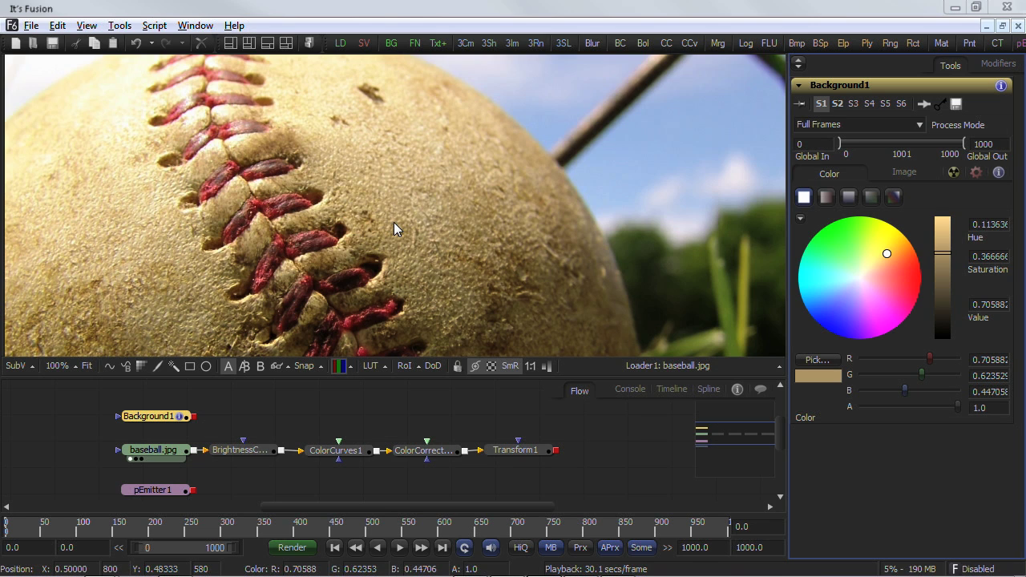
{"action": "left_click_drag", "start_coordinate": [829, 361], "coordinate": [487, 231]}
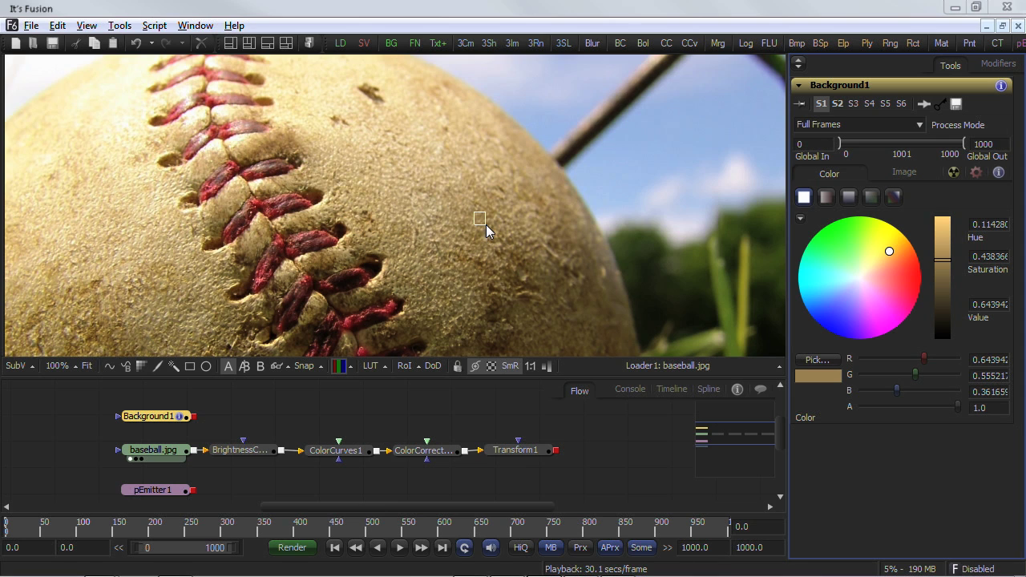
{"action": "left_click_drag", "start_coordinate": [487, 231], "coordinate": [321, 243]}
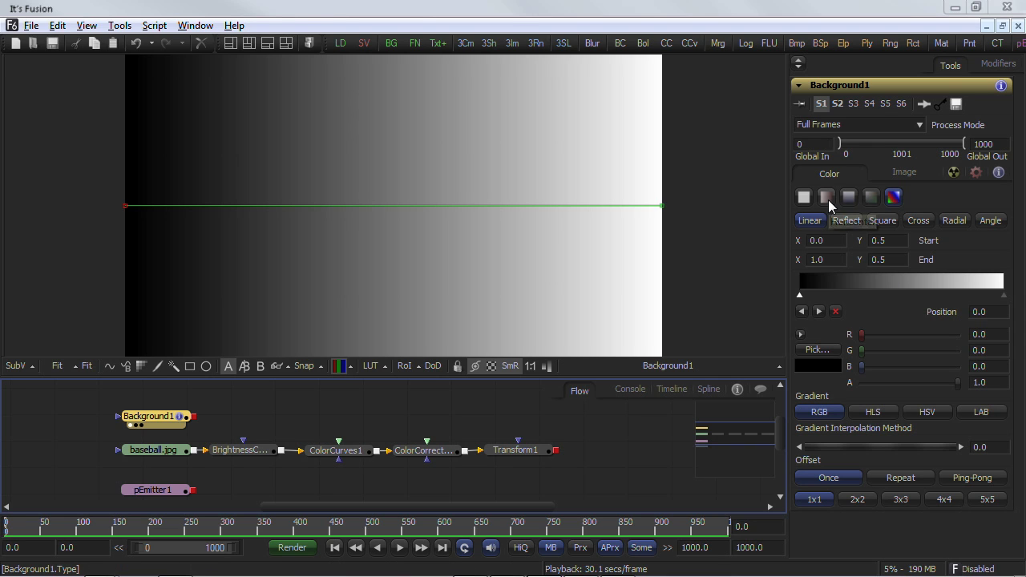
Preview Reflect, Square, Cross, Radial and Angle gradients, then keep Linear from 0.31, 0.45 to 0.72, 0.56
{"action": "left_click", "coordinate": [847, 219]}
{"action": "left_click", "coordinate": [882, 220]}
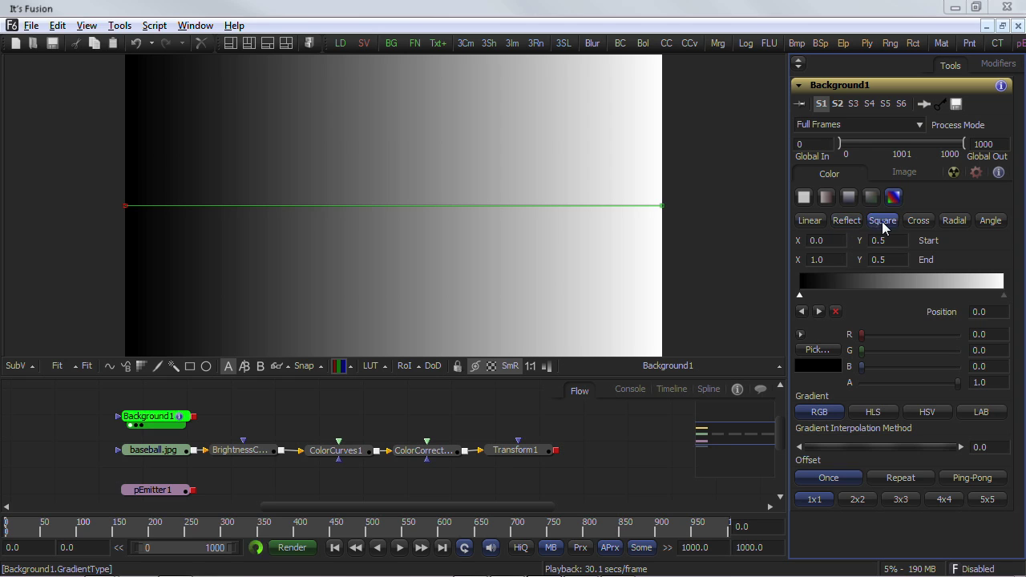
{"action": "left_click", "coordinate": [920, 225]}
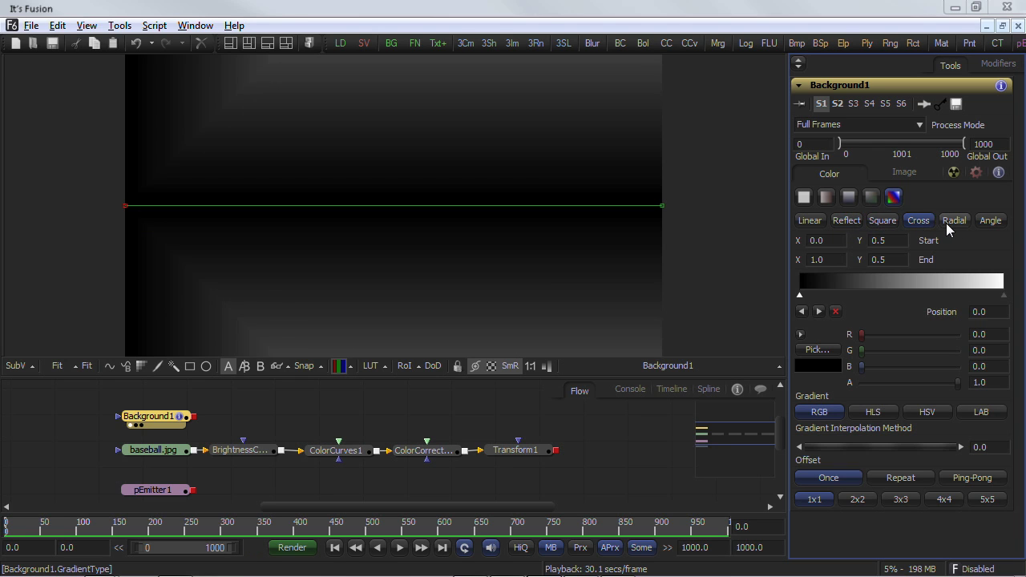
{"action": "left_click", "coordinate": [952, 224]}
{"action": "left_click", "coordinate": [992, 225]}
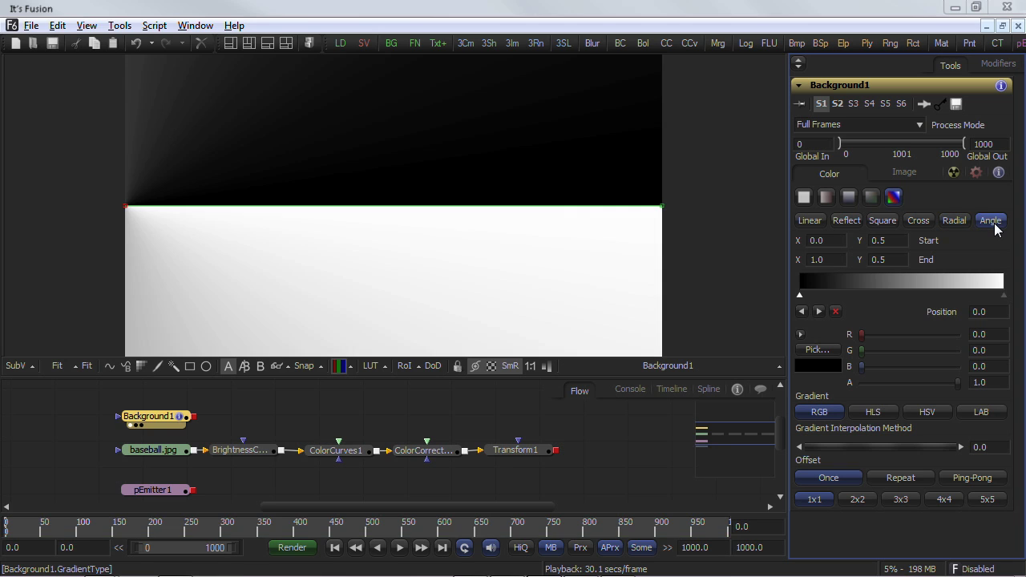
{"action": "left_click", "coordinate": [812, 222]}
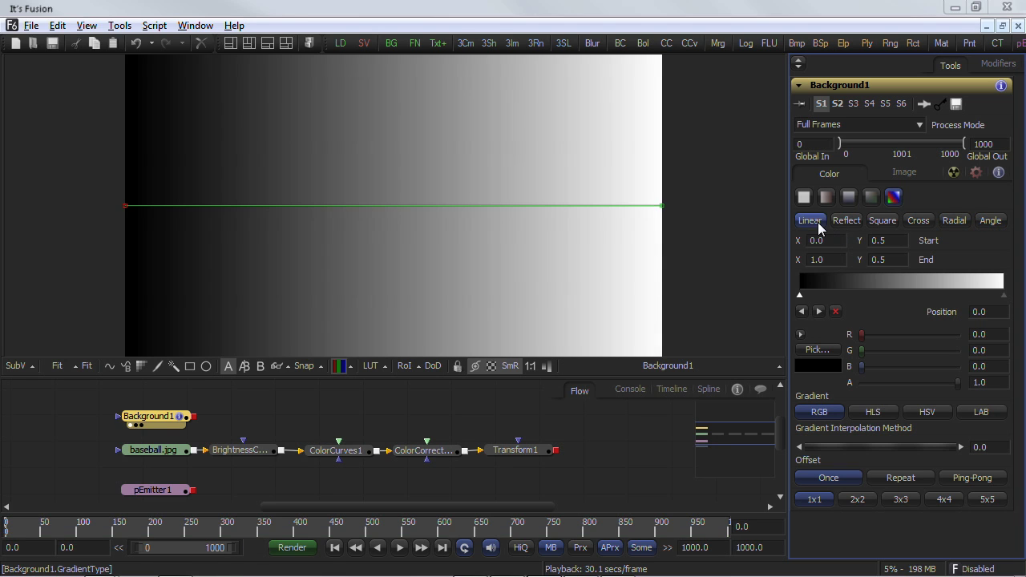
{"action": "left_click_drag", "start_coordinate": [126, 206], "coordinate": [293, 219]}
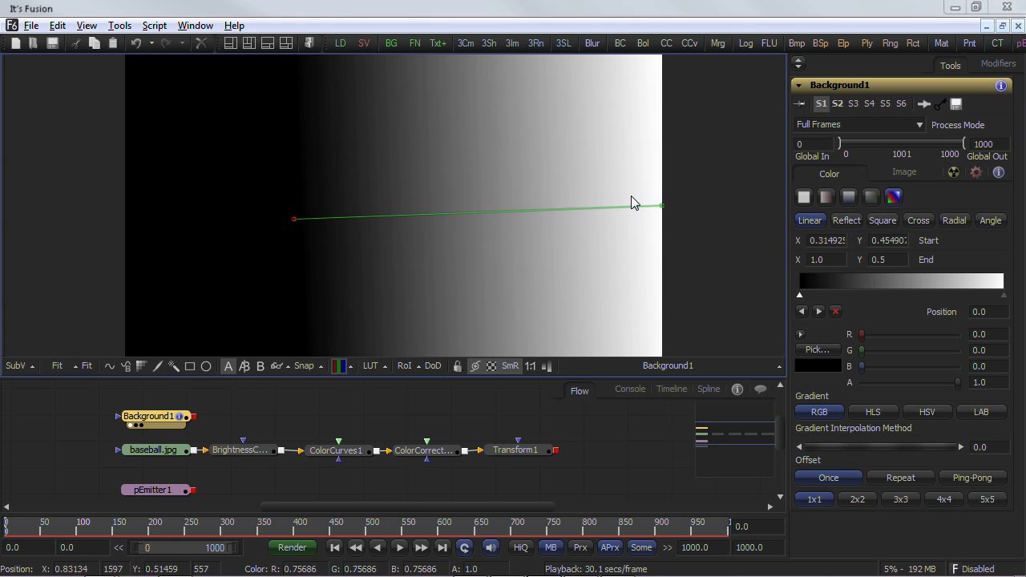
{"action": "left_click_drag", "start_coordinate": [667, 212], "coordinate": [510, 189]}
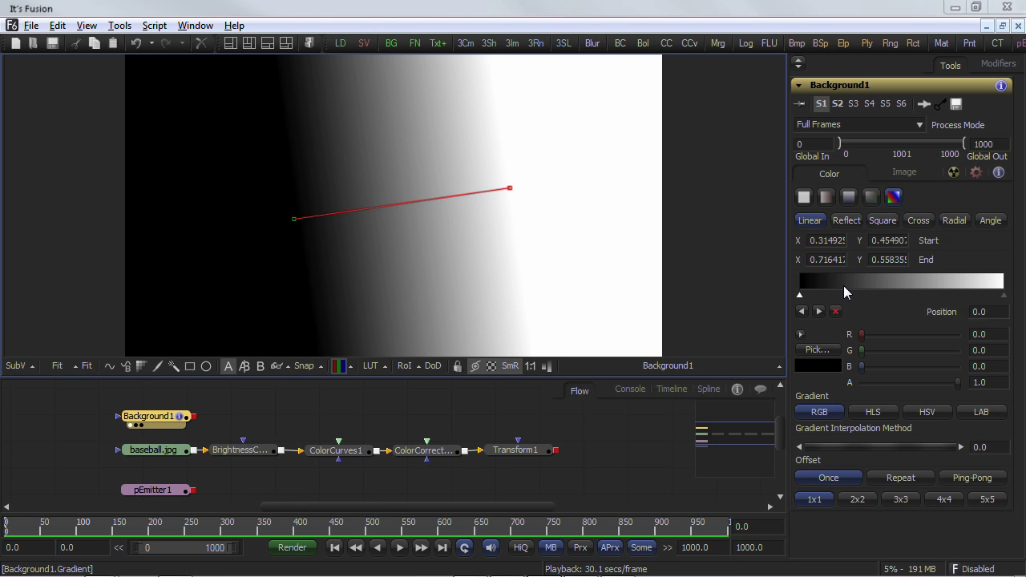
Colour the gradient's start dark red and its end bright green
{"action": "left_click", "coordinate": [1003, 296]}
{"action": "left_click", "coordinate": [801, 294]}
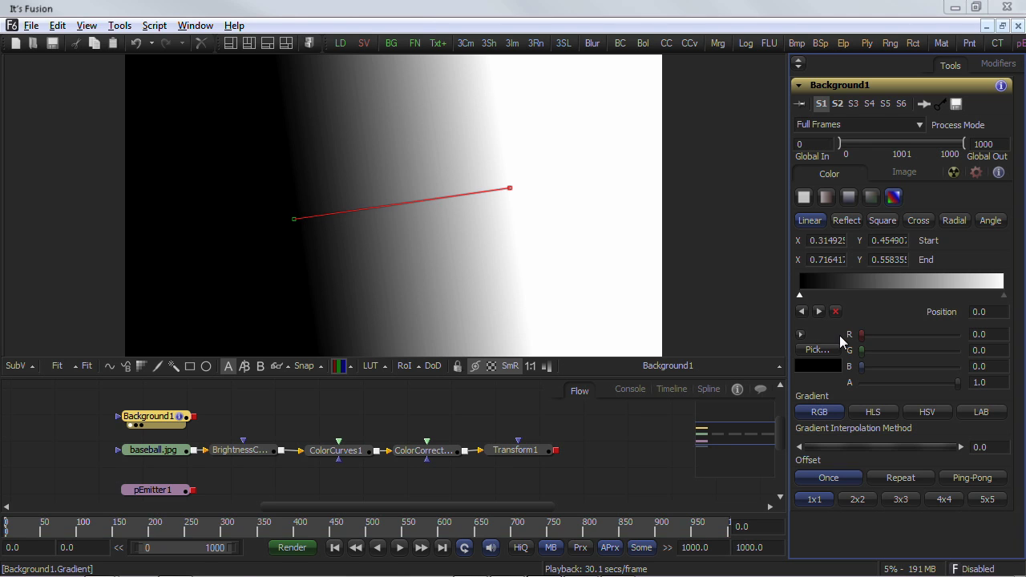
{"action": "left_click_drag", "start_coordinate": [861, 335], "coordinate": [903, 337]}
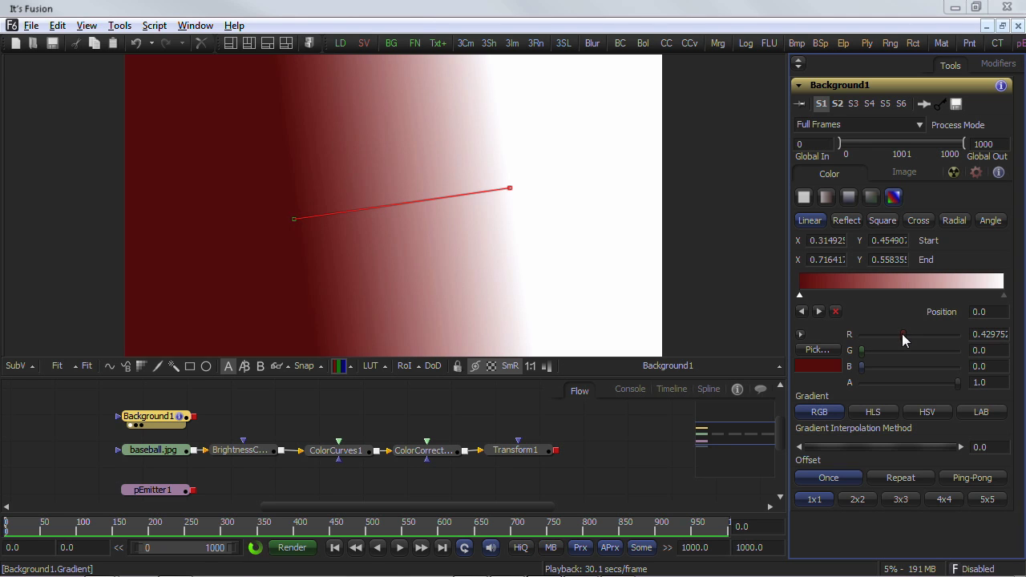
{"action": "left_click", "coordinate": [1004, 296]}
{"action": "left_click_drag", "start_coordinate": [957, 367], "coordinate": [907, 366]}
{"action": "left_click_drag", "start_coordinate": [952, 334], "coordinate": [890, 334]}
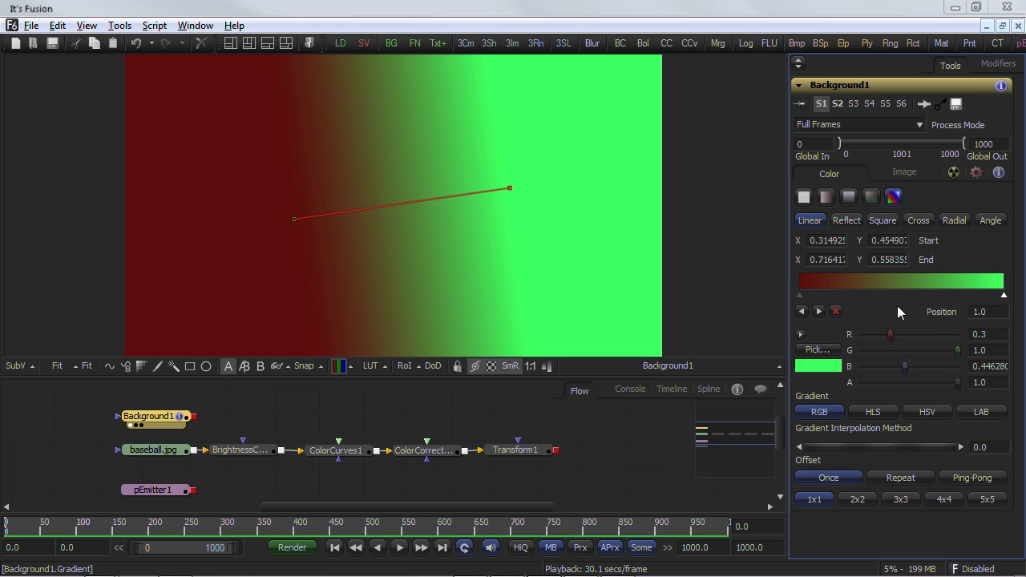
Add a middle stop near 0.431, remove an extra stop, and blend in HLS
{"action": "left_click", "coordinate": [895, 283]}
{"action": "mouse_move", "coordinate": [896, 295]}
{"action": "left_mouse_down"}
{"action": "mouse_move", "coordinate": [840, 296]}
{"action": "mouse_move", "coordinate": [946, 296]}
{"action": "mouse_move", "coordinate": [888, 293]}
{"action": "left_mouse_up"}
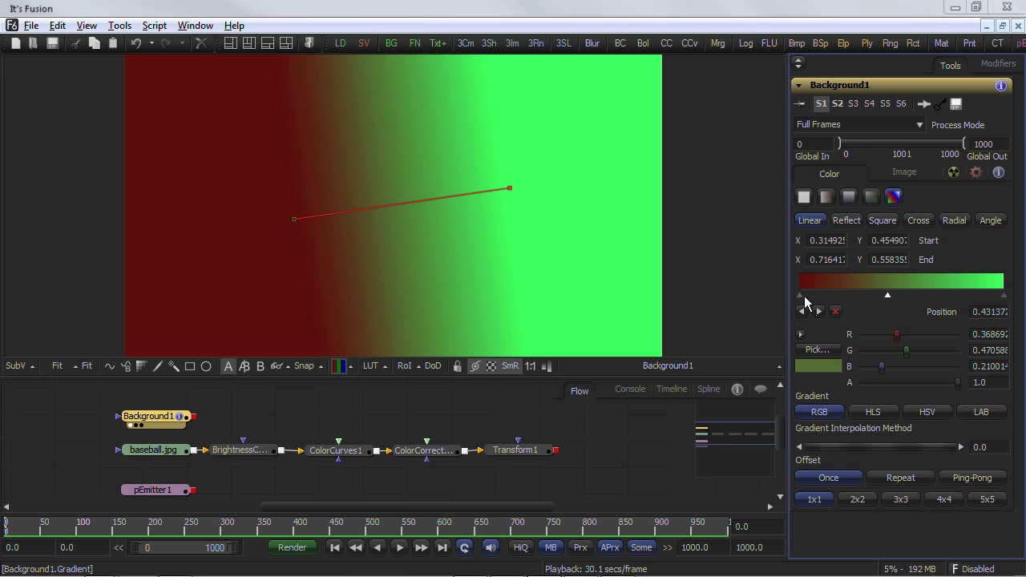
{"action": "left_click", "coordinate": [814, 295]}
{"action": "left_click_drag", "start_coordinate": [843, 296], "coordinate": [936, 272]}
{"action": "left_click", "coordinate": [887, 295]}
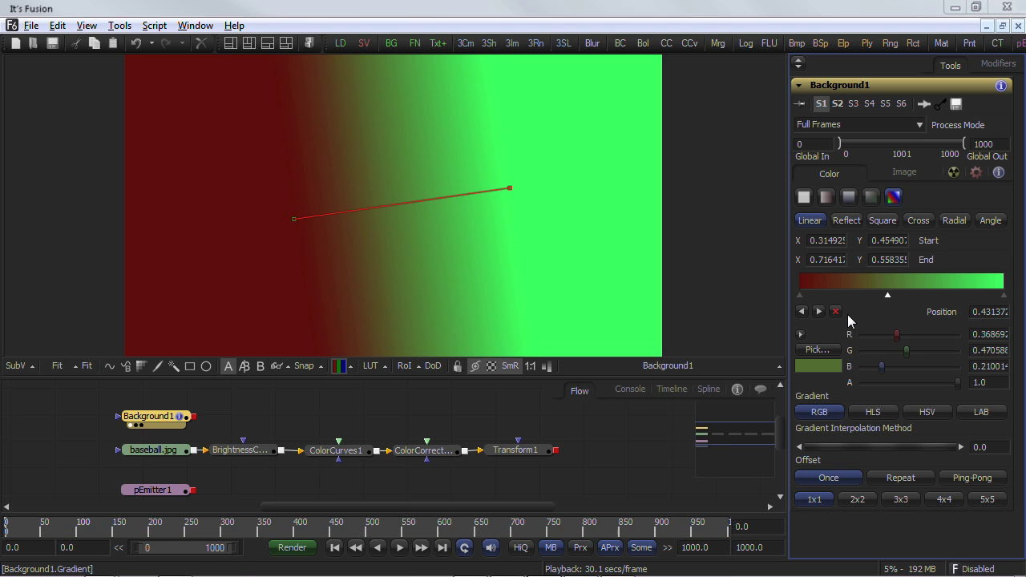
{"action": "left_click", "coordinate": [836, 312]}
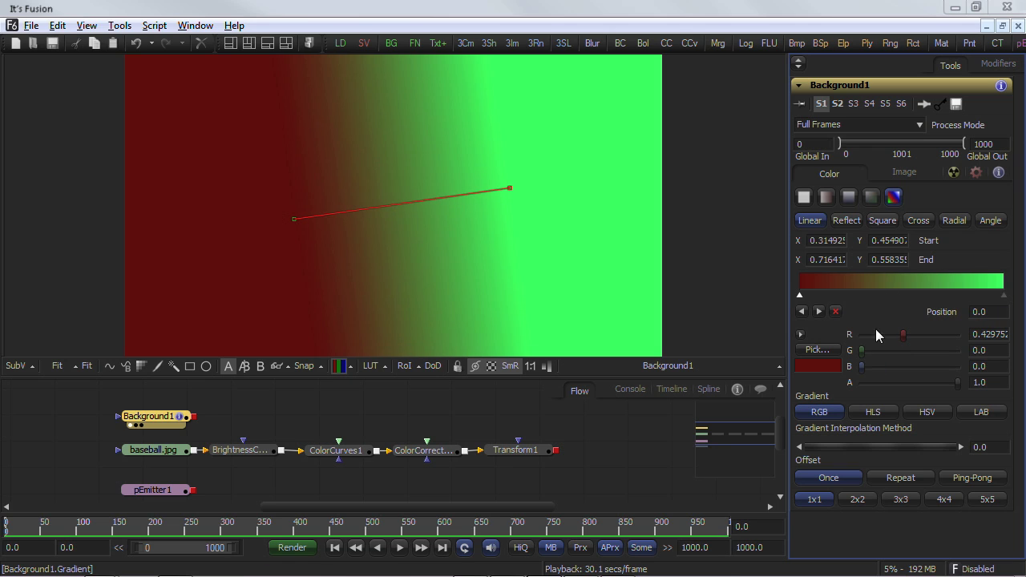
{"action": "left_click", "coordinate": [876, 413]}
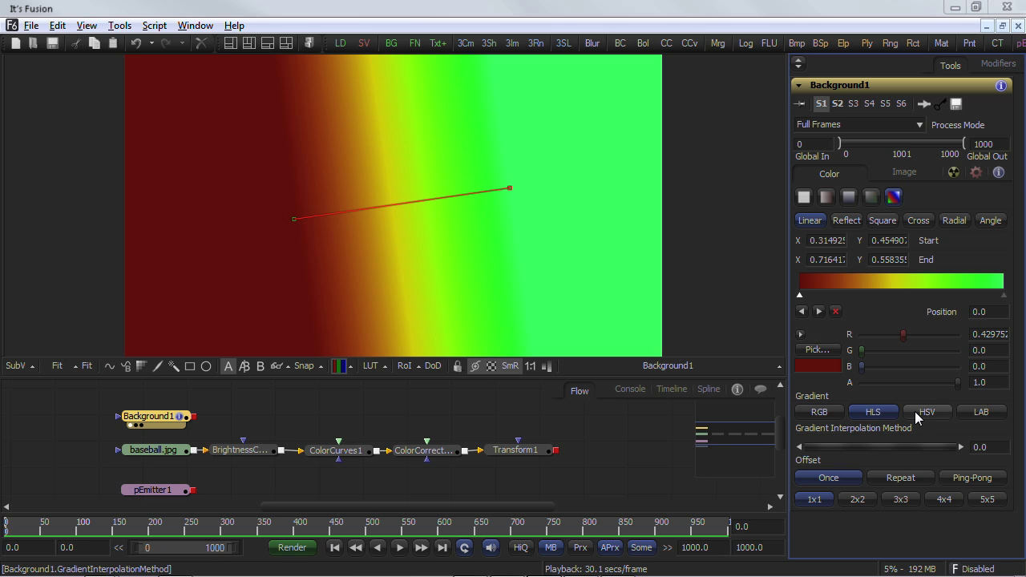
Compare HSV, LAB and RGB gradient interpolation, ending back on HLS
{"action": "left_click", "coordinate": [922, 414]}
{"action": "left_click", "coordinate": [980, 414]}
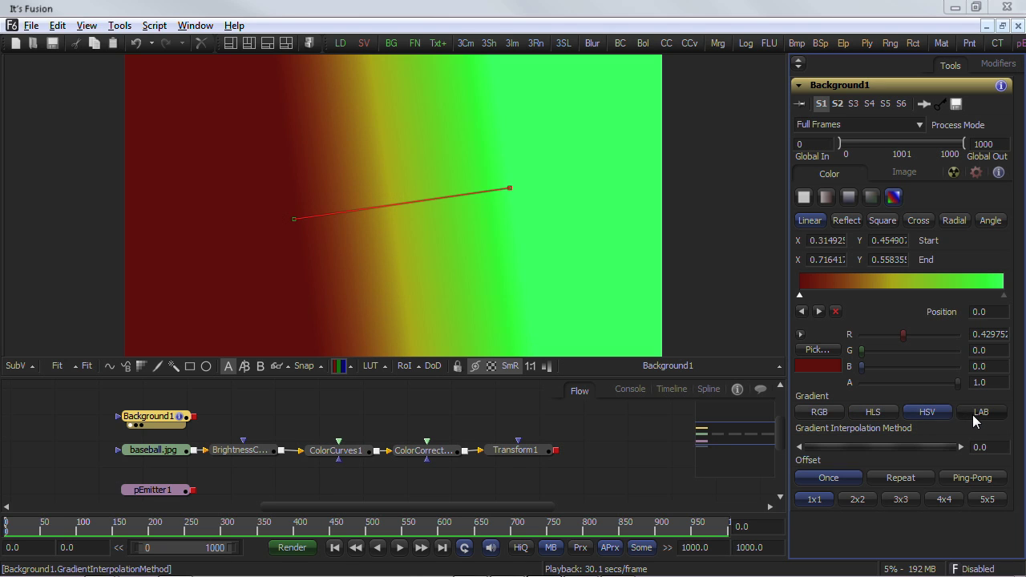
{"action": "left_click", "coordinate": [830, 413]}
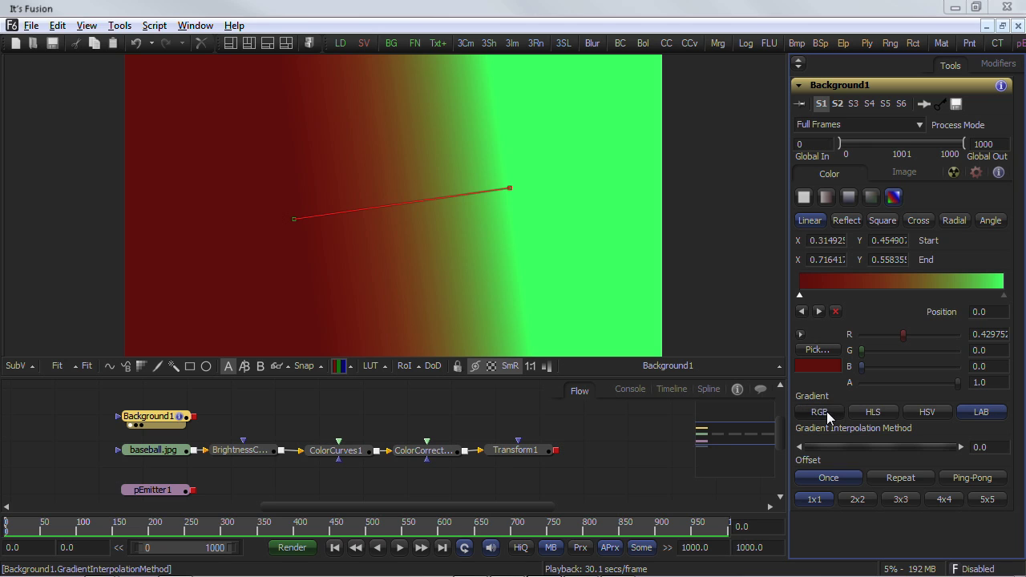
{"action": "left_click", "coordinate": [869, 414]}
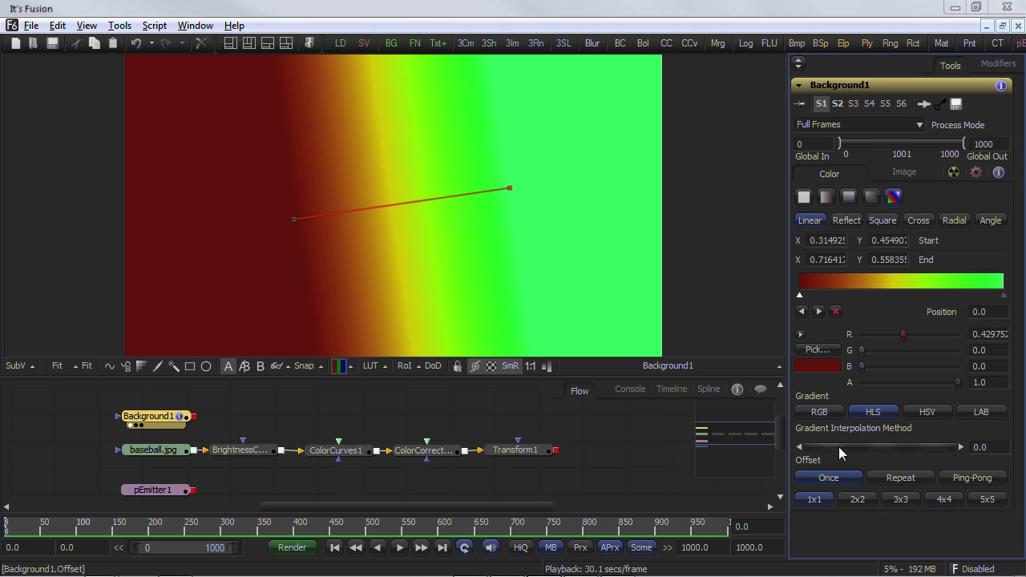
Shift the gradient Offset and try Repeat and Ping-Pong, keeping Repeat stripes
{"action": "left_click_drag", "start_coordinate": [831, 453], "coordinate": [710, 465]}
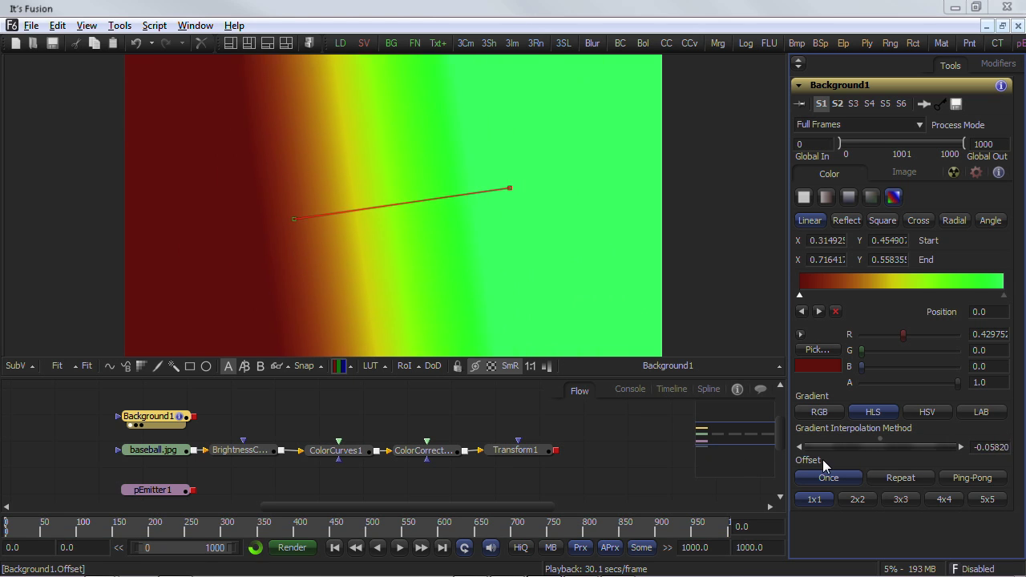
{"action": "left_click", "coordinate": [903, 479]}
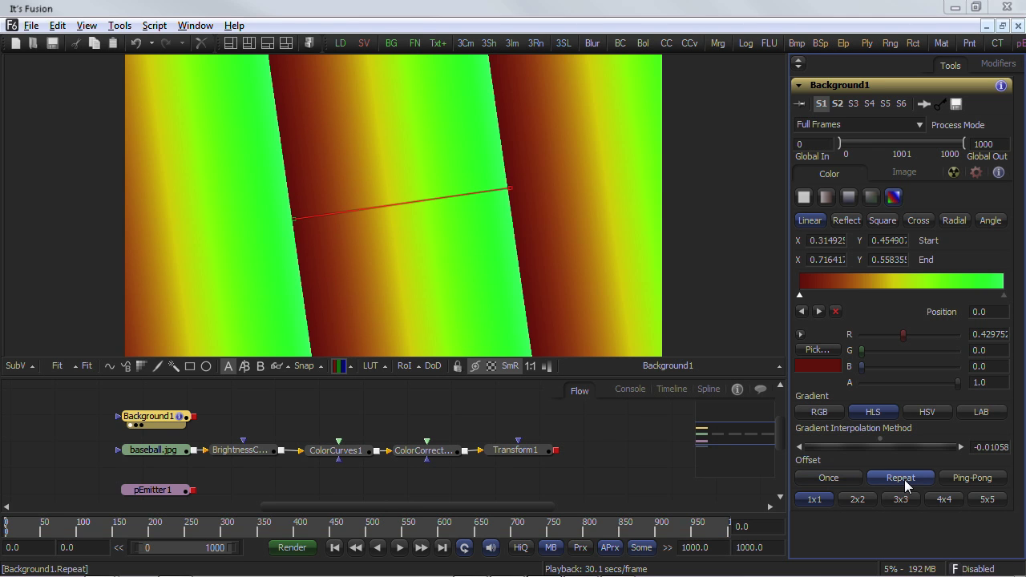
{"action": "mouse_move", "coordinate": [871, 451]}
{"action": "left_mouse_down"}
{"action": "mouse_move", "coordinate": [900, 457]}
{"action": "mouse_move", "coordinate": [882, 456]}
{"action": "left_mouse_up"}
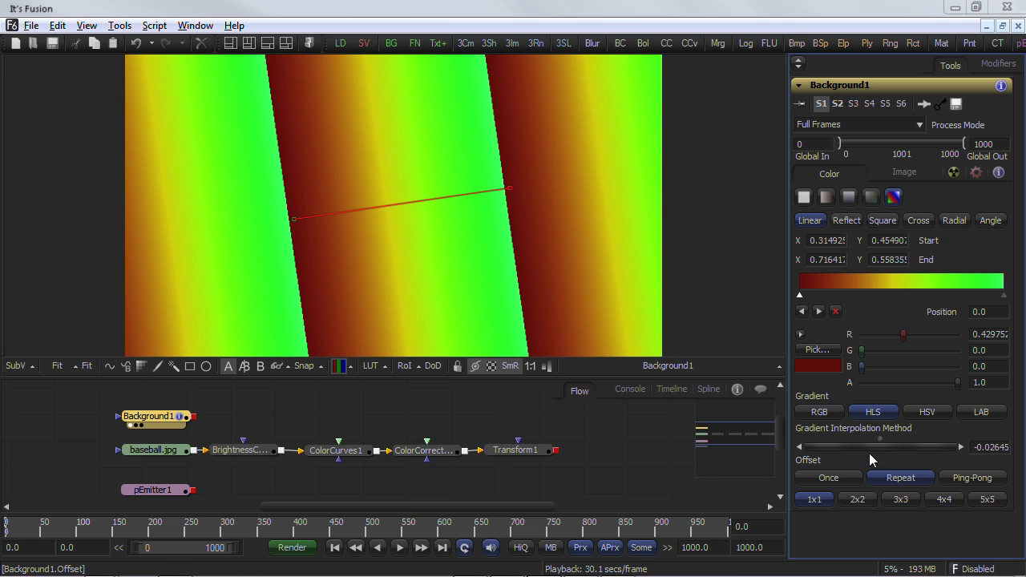
{"action": "left_click", "coordinate": [971, 478]}
{"action": "left_click_drag", "start_coordinate": [880, 449], "coordinate": [916, 455]}
{"action": "left_click", "coordinate": [897, 479]}
Raise the gradient's sub-pixel sampling from 2x2 up to 5x5
{"action": "left_click", "coordinate": [858, 500]}
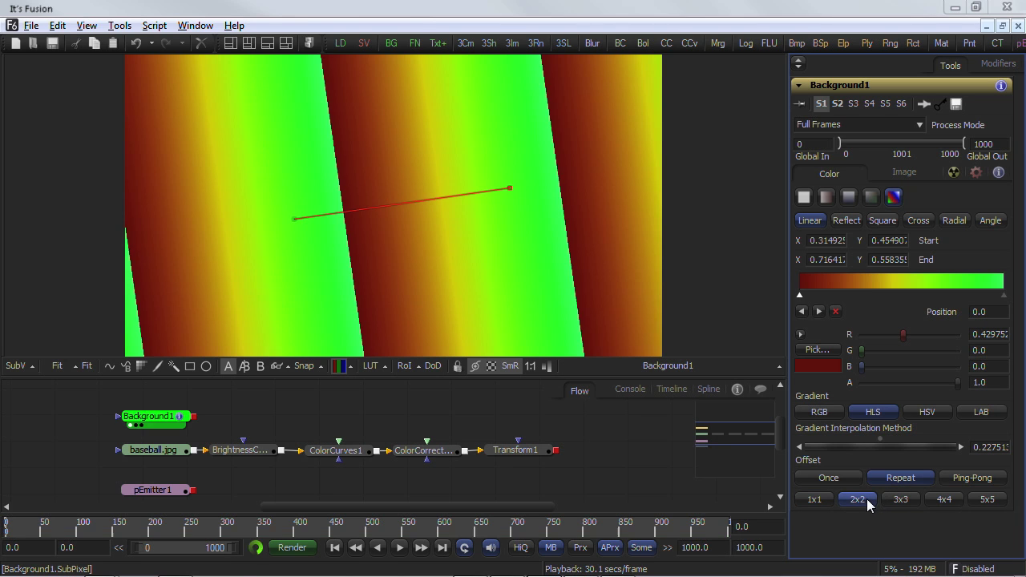
{"action": "left_click", "coordinate": [898, 501]}
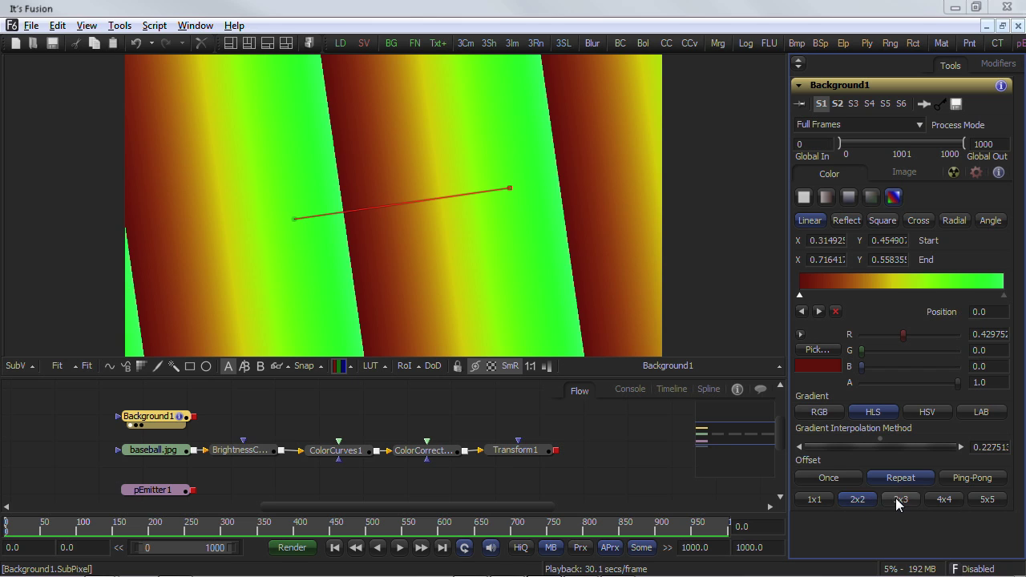
{"action": "left_click", "coordinate": [943, 501]}
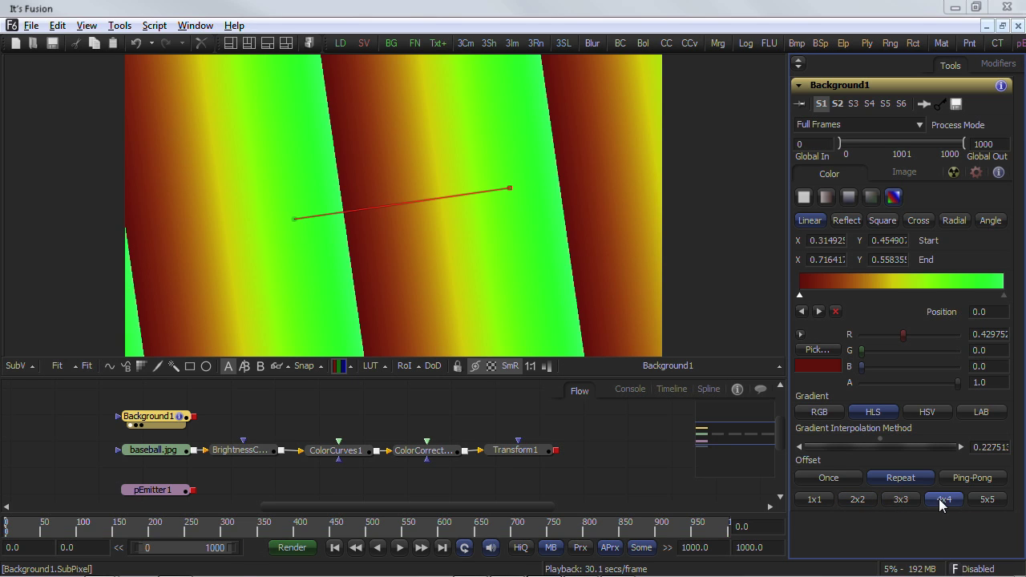
{"action": "left_click", "coordinate": [985, 500]}
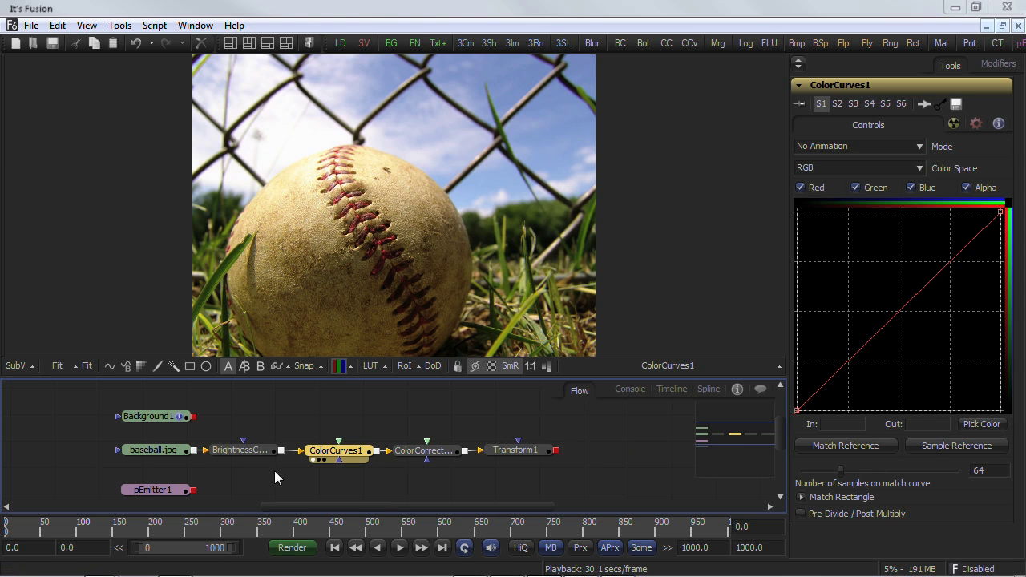
Pull ColorCurves1's curve up with a new linear point, then enter the text 'This is some text.'
{"action": "scroll", "coordinate": [274, 471], "scroll_direction": "down", "scroll_amount": 1}
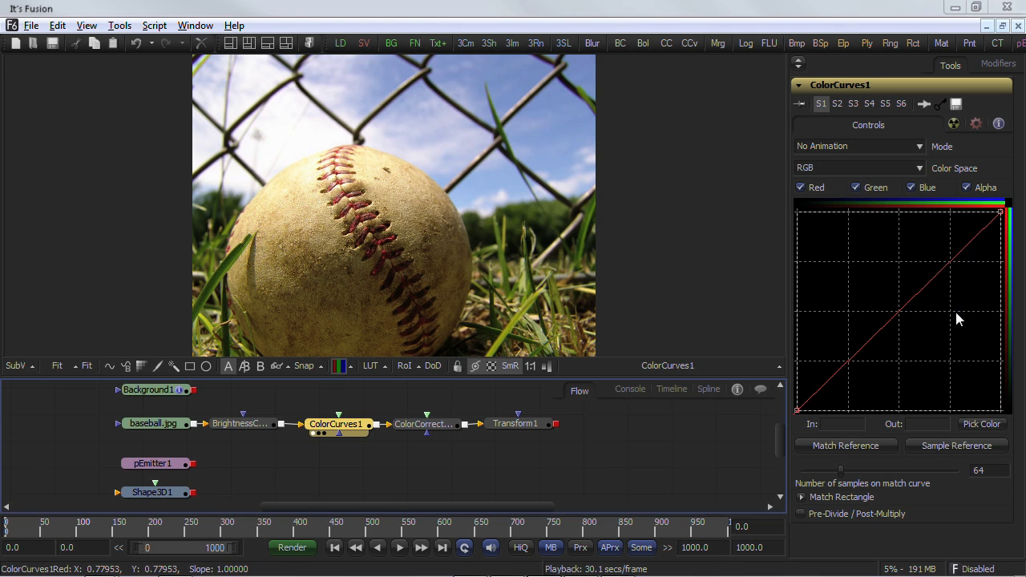
{"action": "mouse_move", "coordinate": [797, 410]}
{"action": "left_mouse_down"}
{"action": "mouse_move", "coordinate": [844, 344]}
{"action": "mouse_move", "coordinate": [817, 275]}
{"action": "mouse_move", "coordinate": [815, 383]}
{"action": "mouse_move", "coordinate": [804, 417]}
{"action": "mouse_move", "coordinate": [797, 410]}
{"action": "left_mouse_up"}
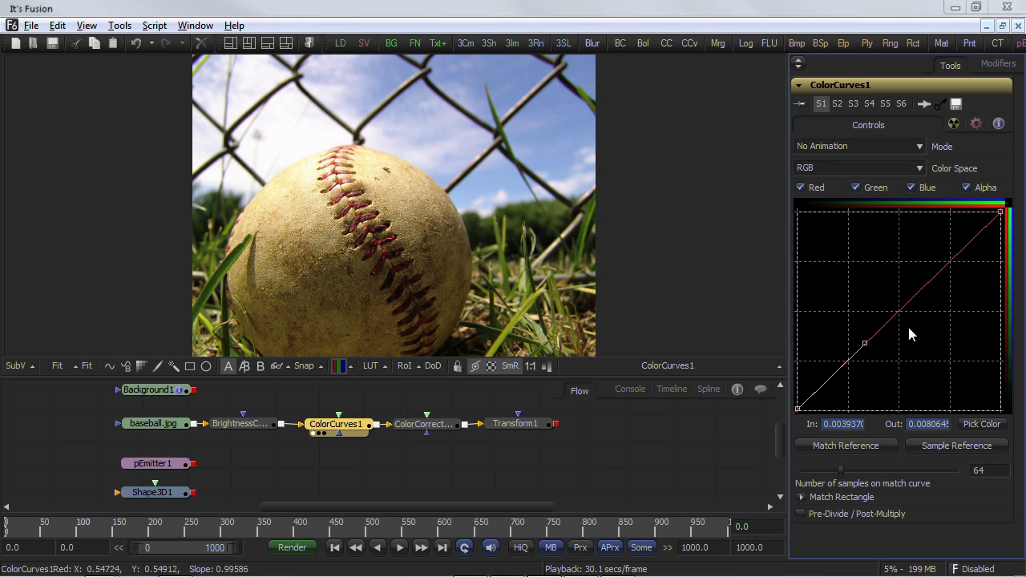
{"action": "left_click_drag", "start_coordinate": [902, 312], "coordinate": [863, 255]}
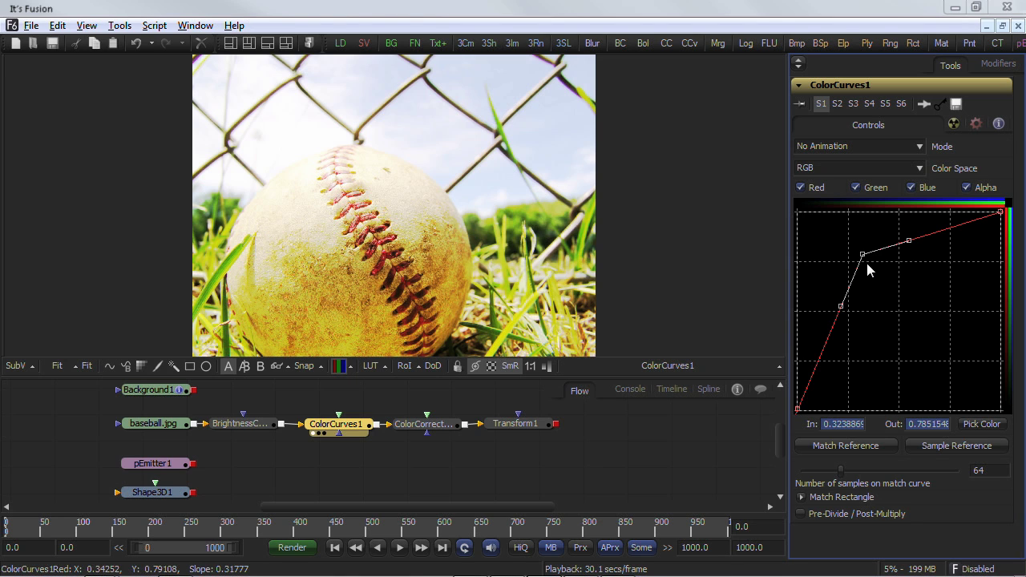
{"action": "key", "text": "shift+s"}
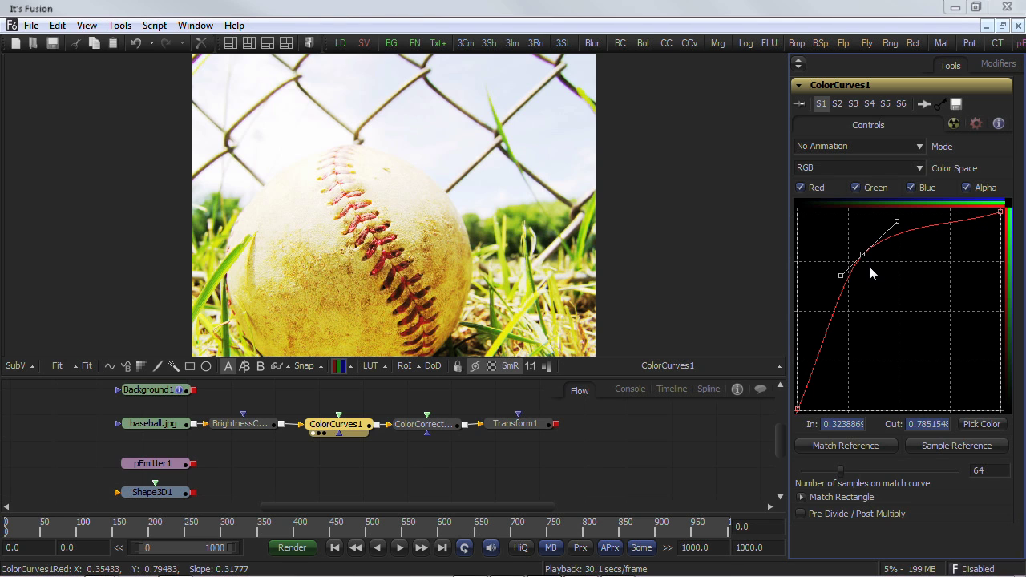
{"action": "key", "text": "shift+l"}
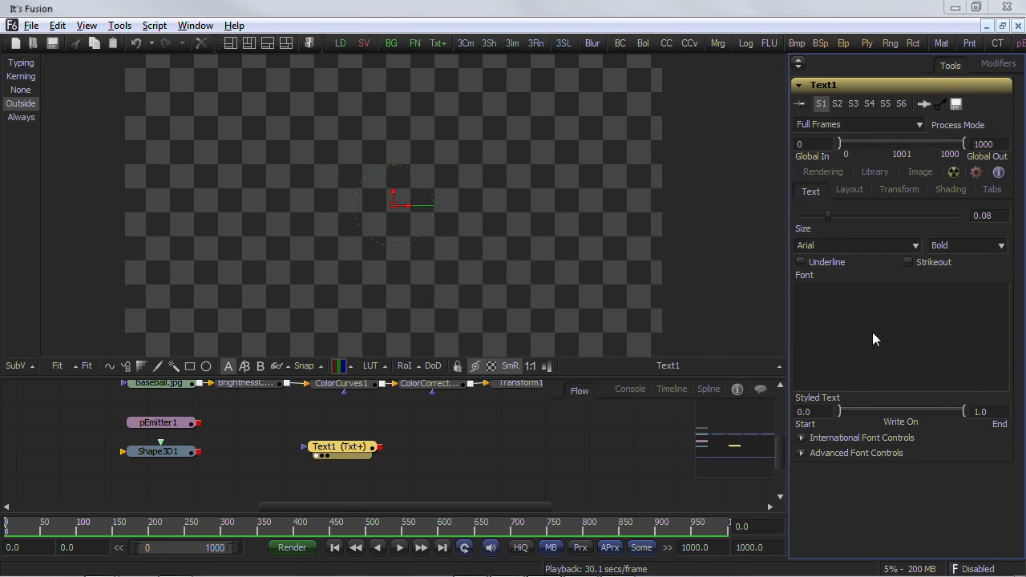
{"action": "type", "text": "This is some text."}
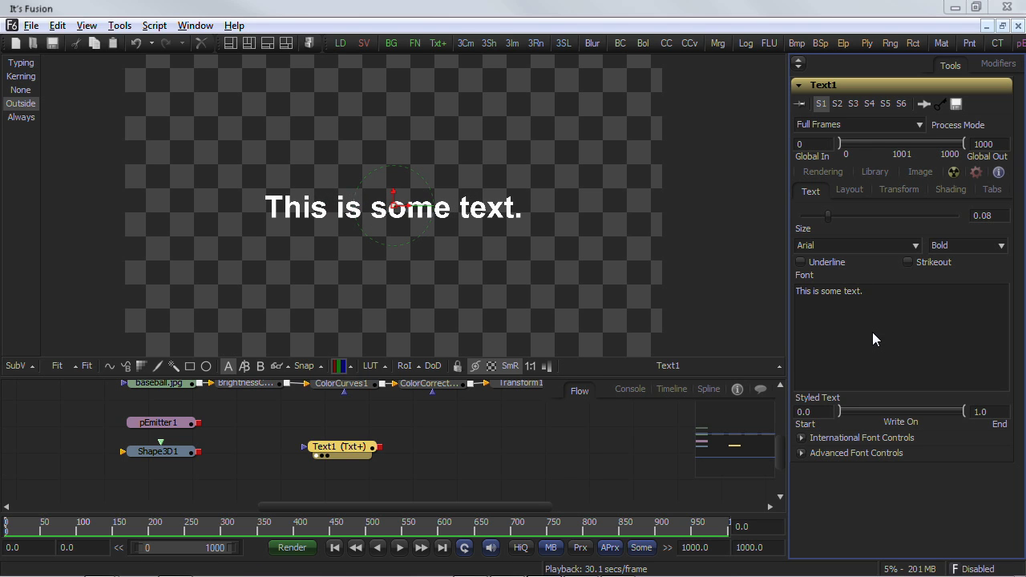
Edit Text1's Styled Text "This is some text." and add a new line below it
{"action": "left_click_drag", "start_coordinate": [867, 292], "coordinate": [791, 294]}
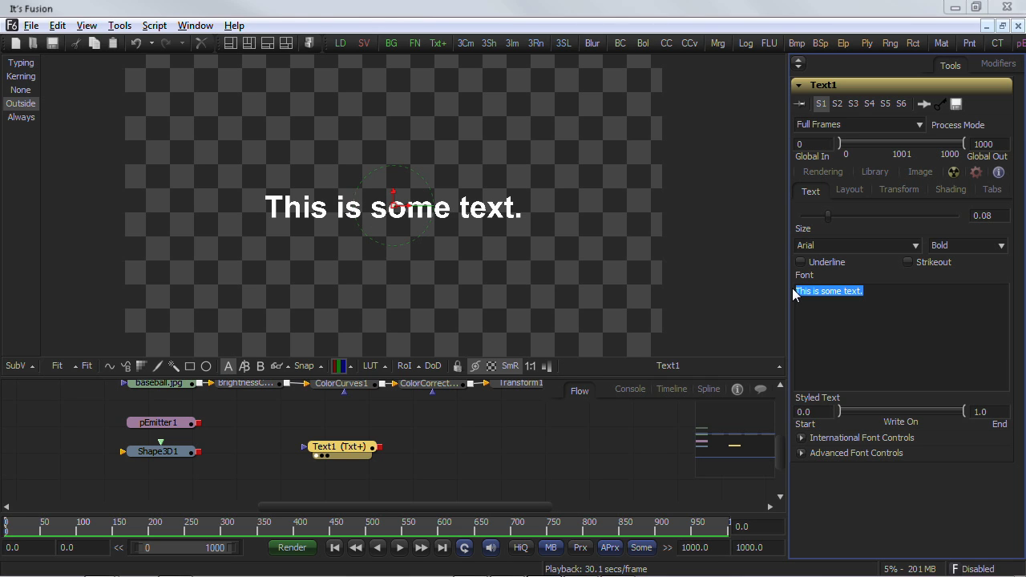
{"action": "left_click", "coordinate": [889, 315]}
{"action": "key", "text": "Return"}
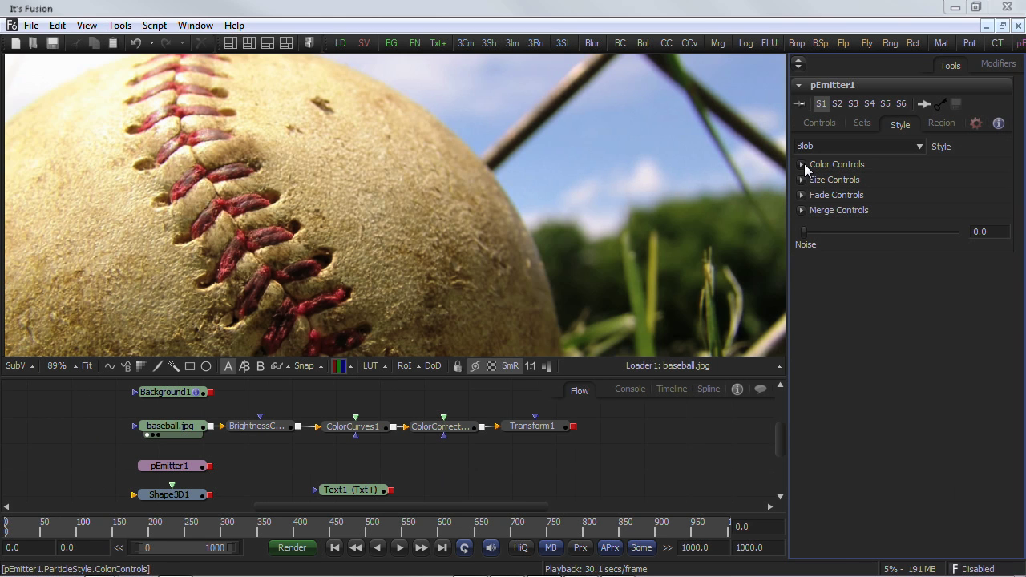
Expand pEmitter1's Color, Color Variance and Color over Life controls
{"action": "left_click", "coordinate": [802, 164]}
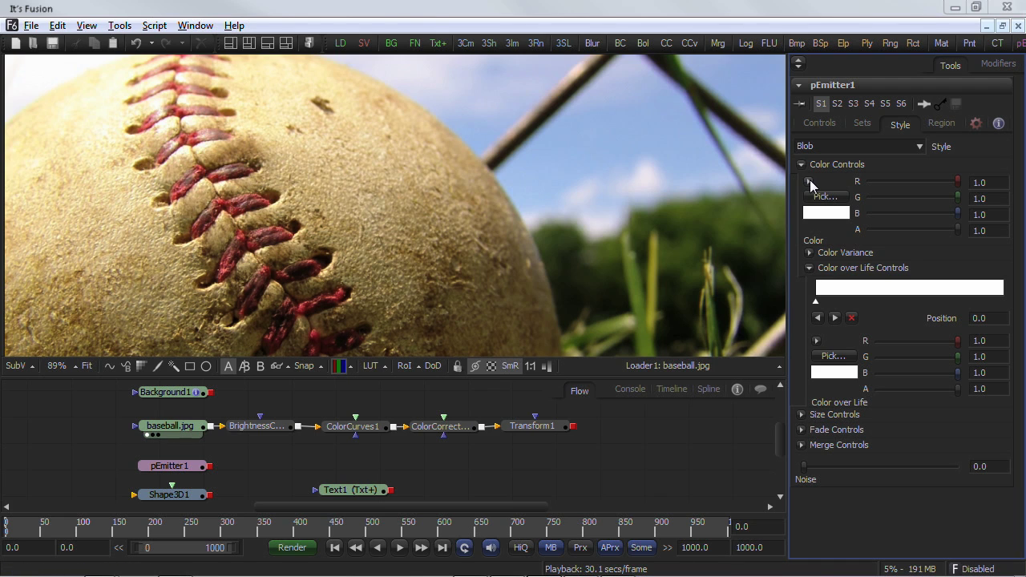
{"action": "left_click", "coordinate": [809, 253]}
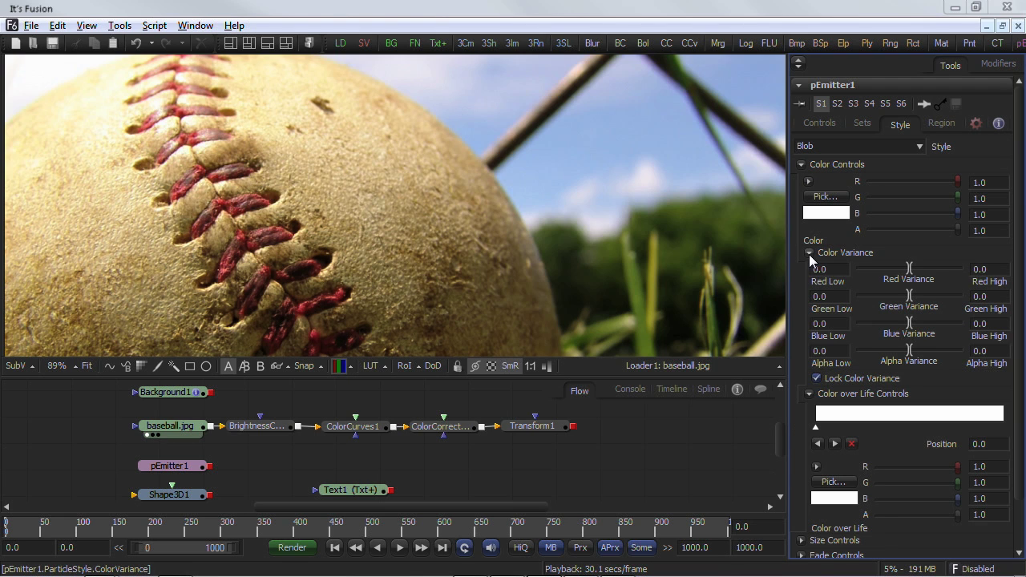
{"action": "left_click", "coordinate": [809, 394]}
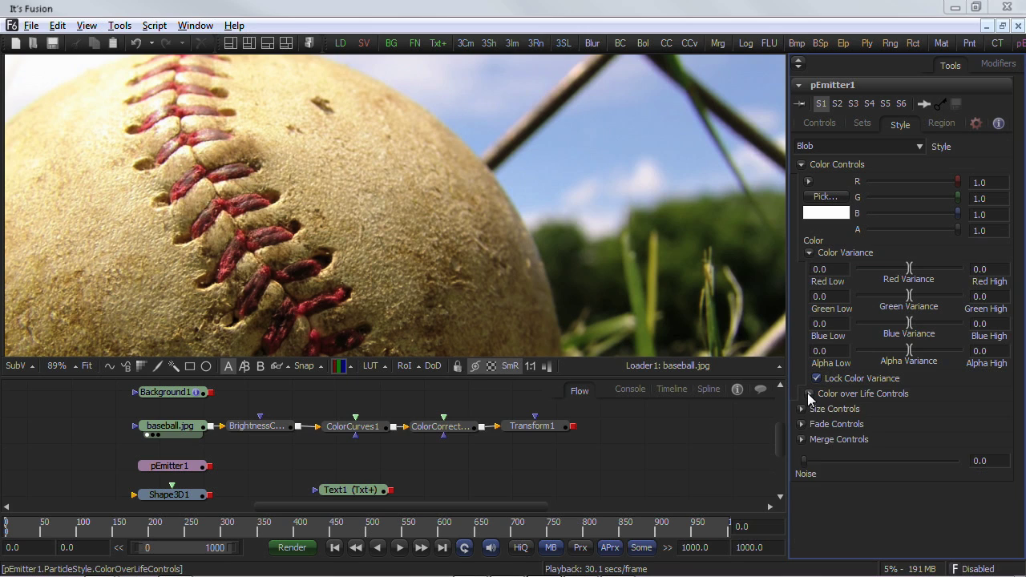
{"action": "left_click", "coordinate": [809, 394]}
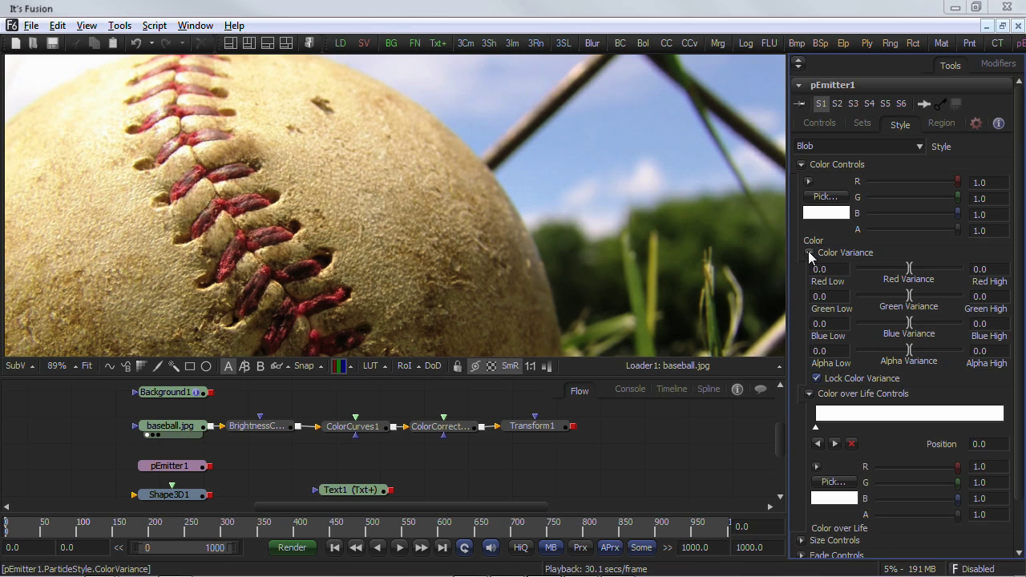
{"action": "right_click", "coordinate": [876, 311]}
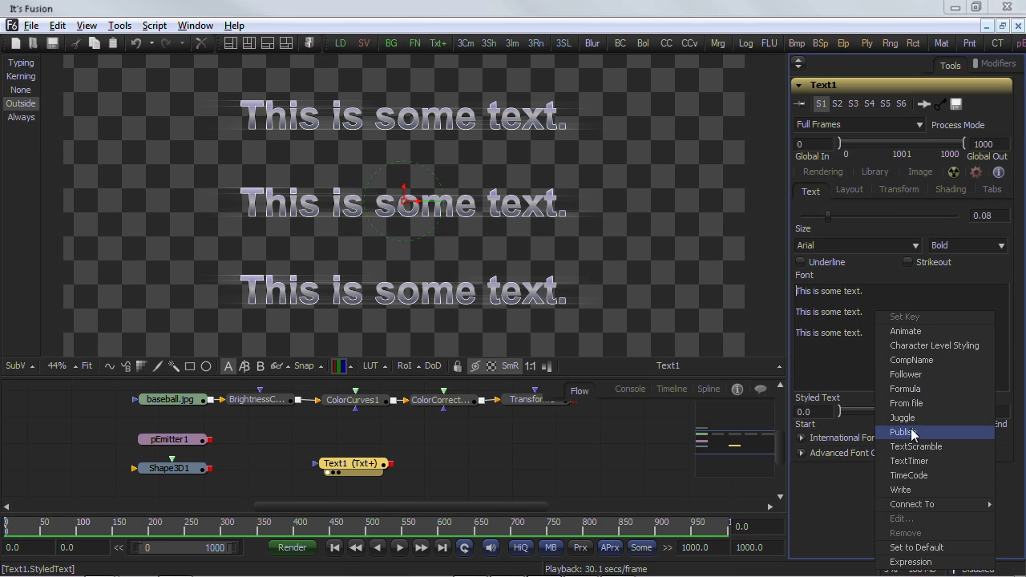
Attach a Follower modifier to Text1's styled text and confirm Follower1 in the Modifiers list
{"action": "left_click", "coordinate": [916, 374]}
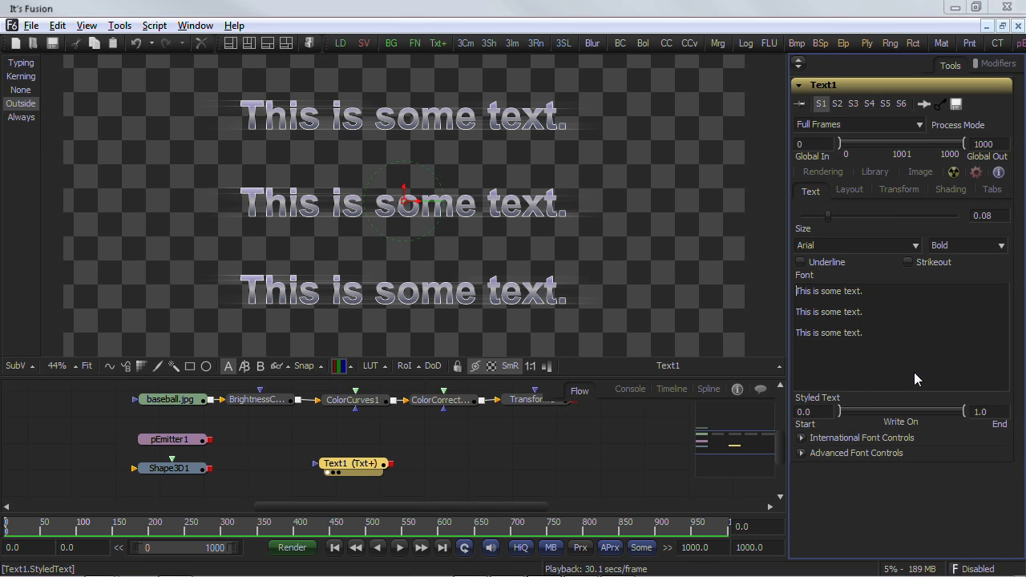
{"action": "left_click", "coordinate": [978, 64]}
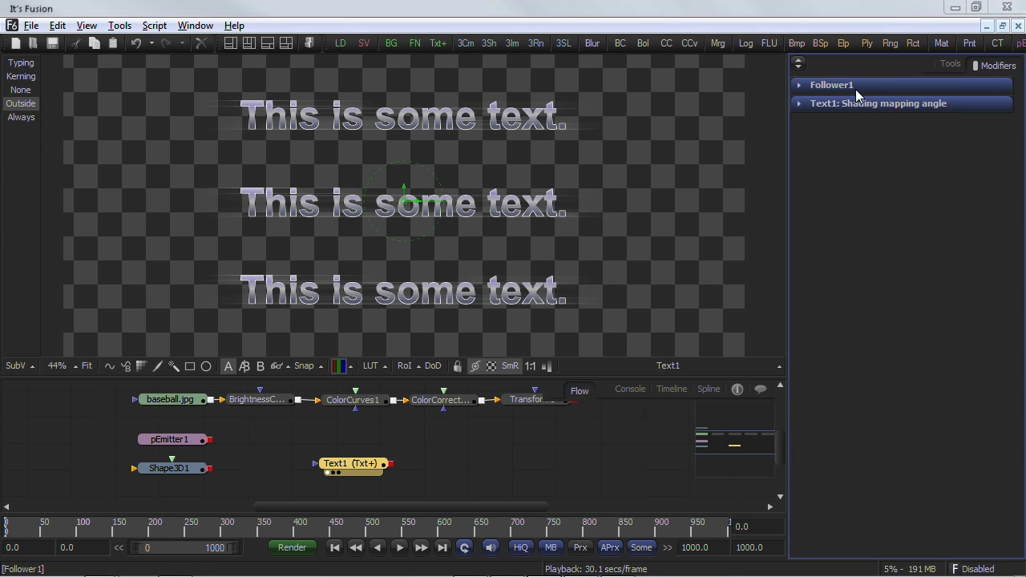